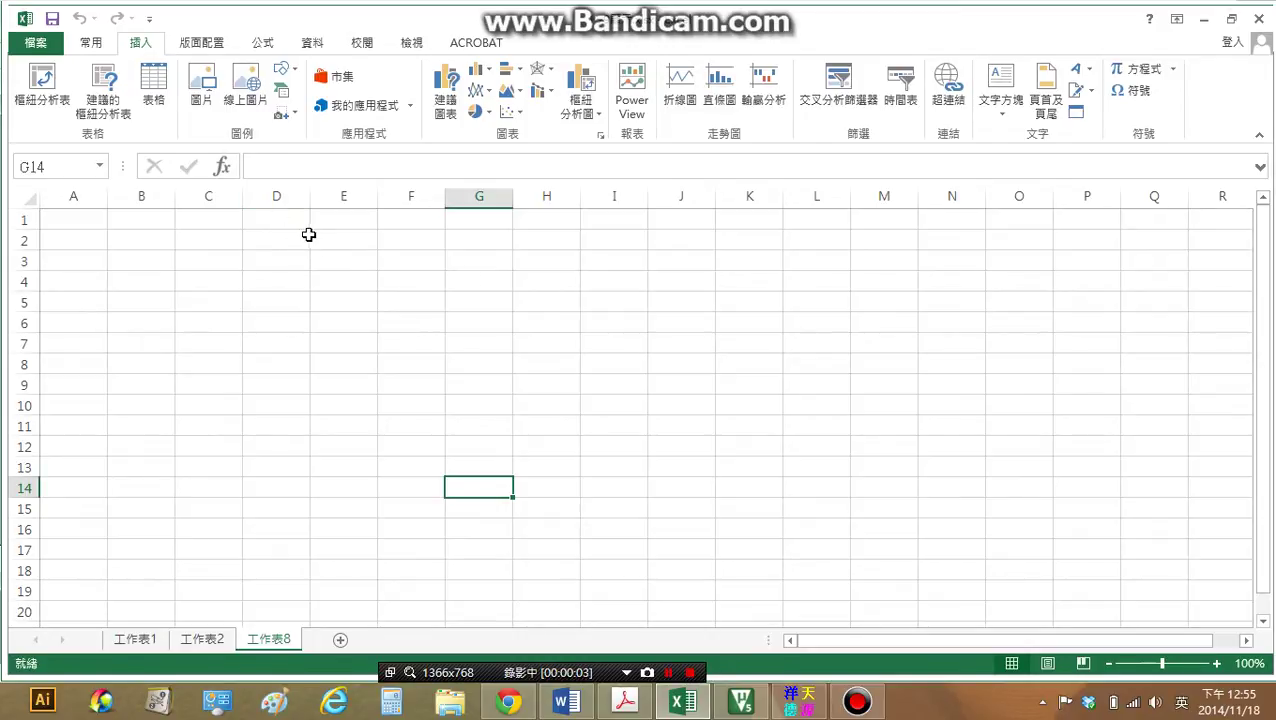
Set the width of columns A through R to 3.
{"action": "left_click", "coordinate": [282, 229]}
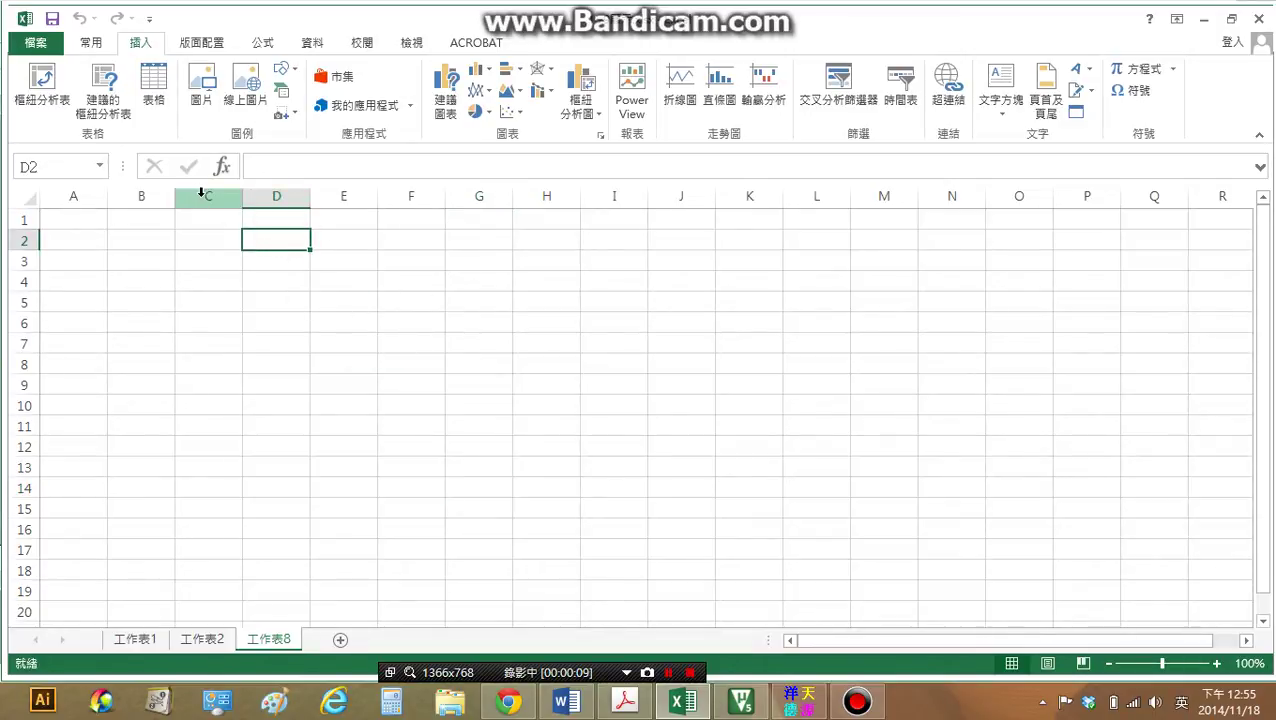
{"action": "left_click_drag", "start_coordinate": [80, 199], "coordinate": [1206, 198]}
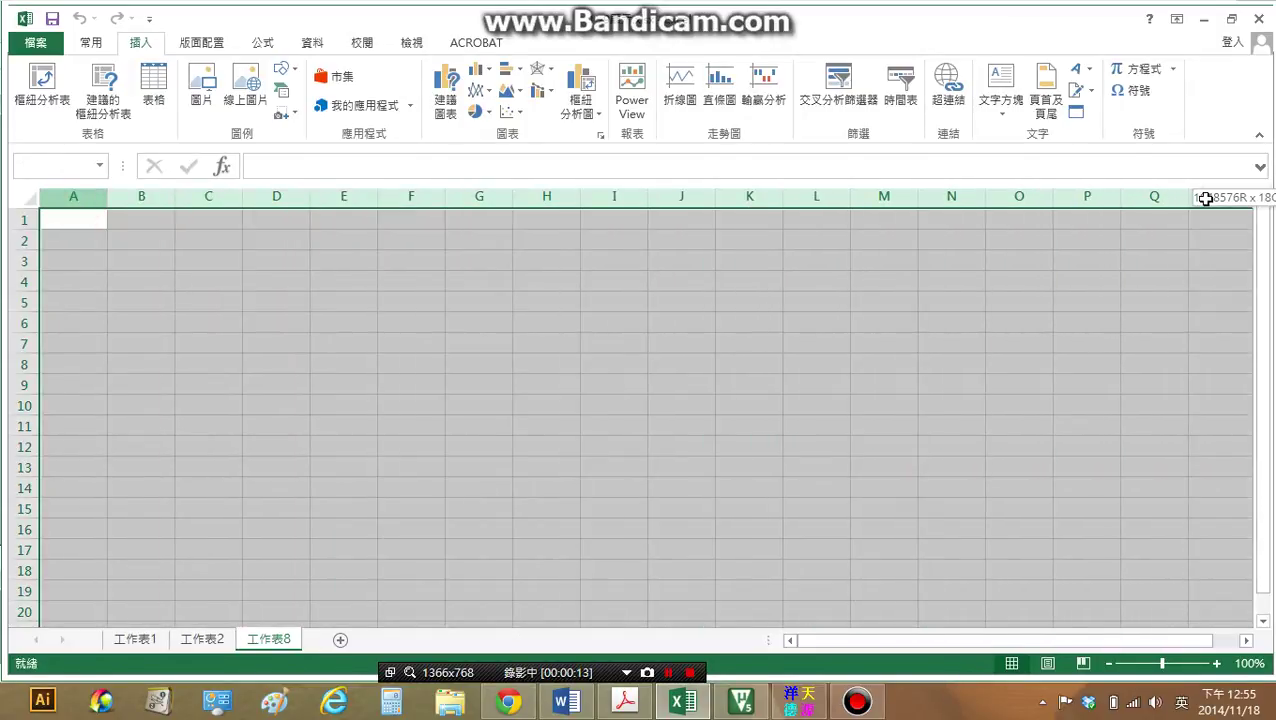
{"action": "right_click", "coordinate": [813, 200]}
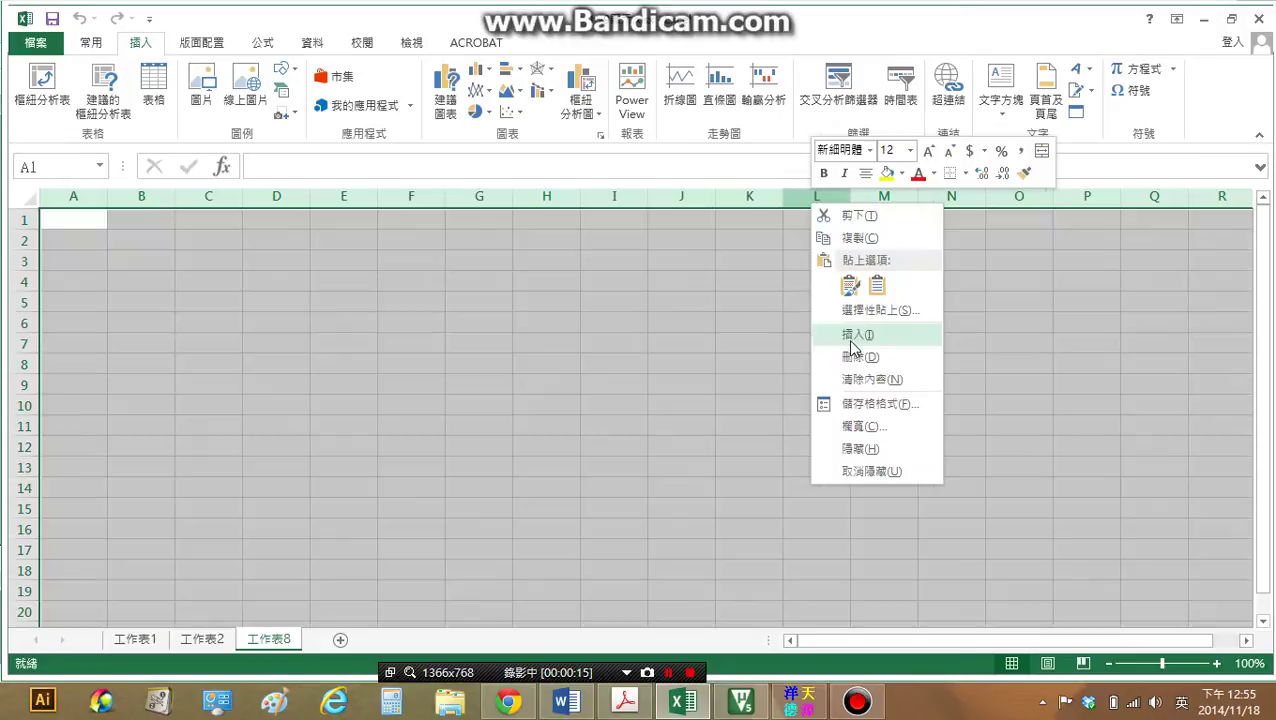
{"action": "left_click", "coordinate": [866, 427]}
{"action": "type", "text": "3"}
{"action": "key", "text": "Return"}
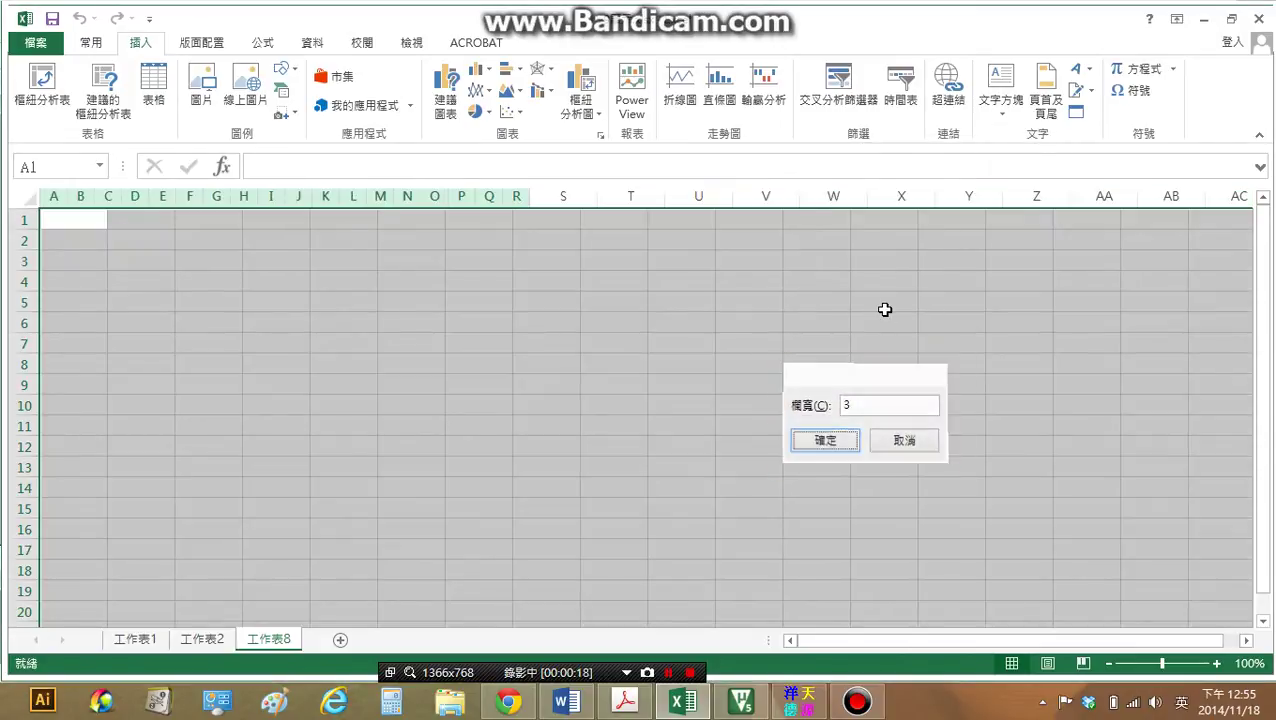
{"action": "left_click", "coordinate": [215, 405]}
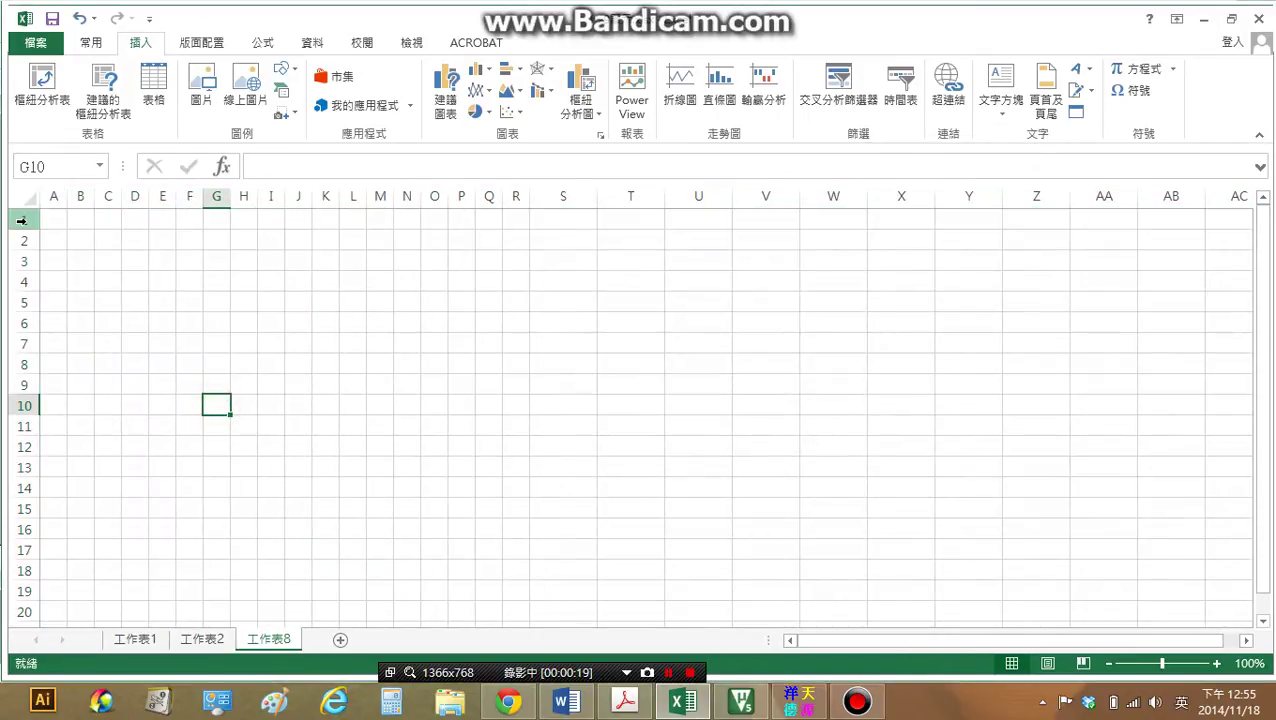
Set the height of the top rows to 20.
{"action": "left_click_drag", "start_coordinate": [26, 220], "coordinate": [23, 529]}
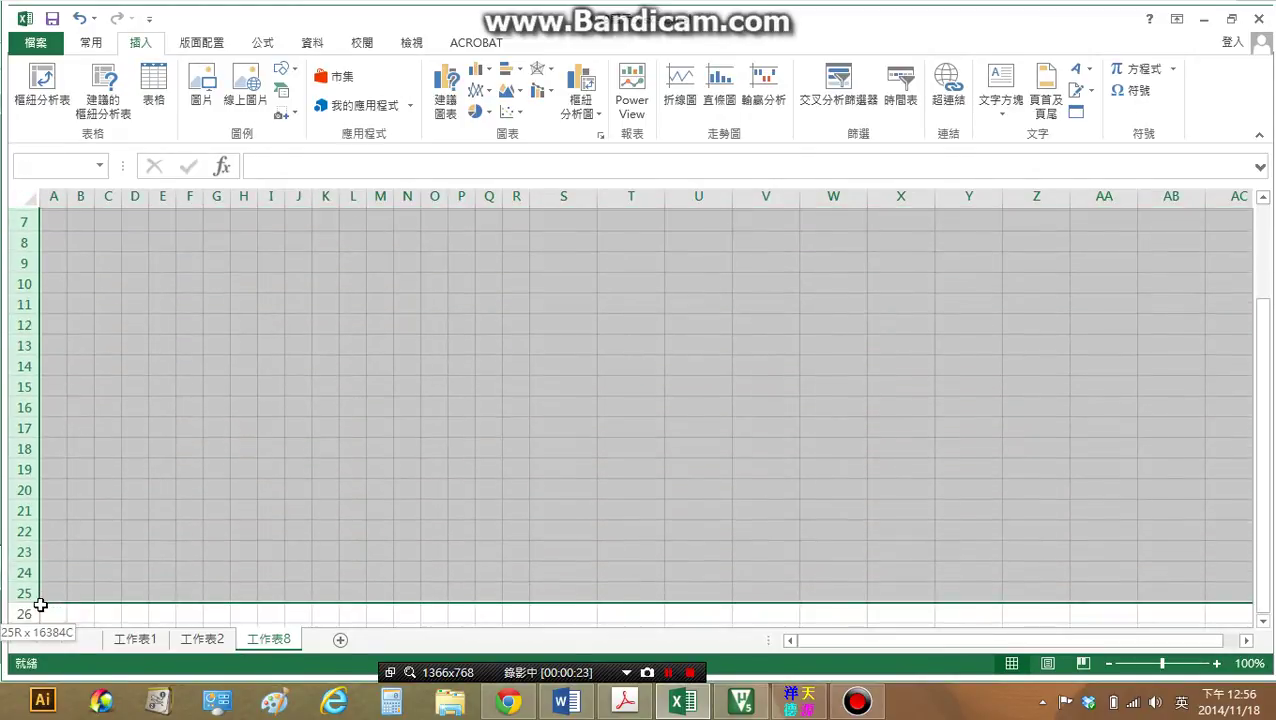
{"action": "left_click_drag", "start_coordinate": [23, 529], "coordinate": [30, 562]}
{"action": "right_click", "coordinate": [30, 562]}
{"action": "left_click", "coordinate": [97, 490]}
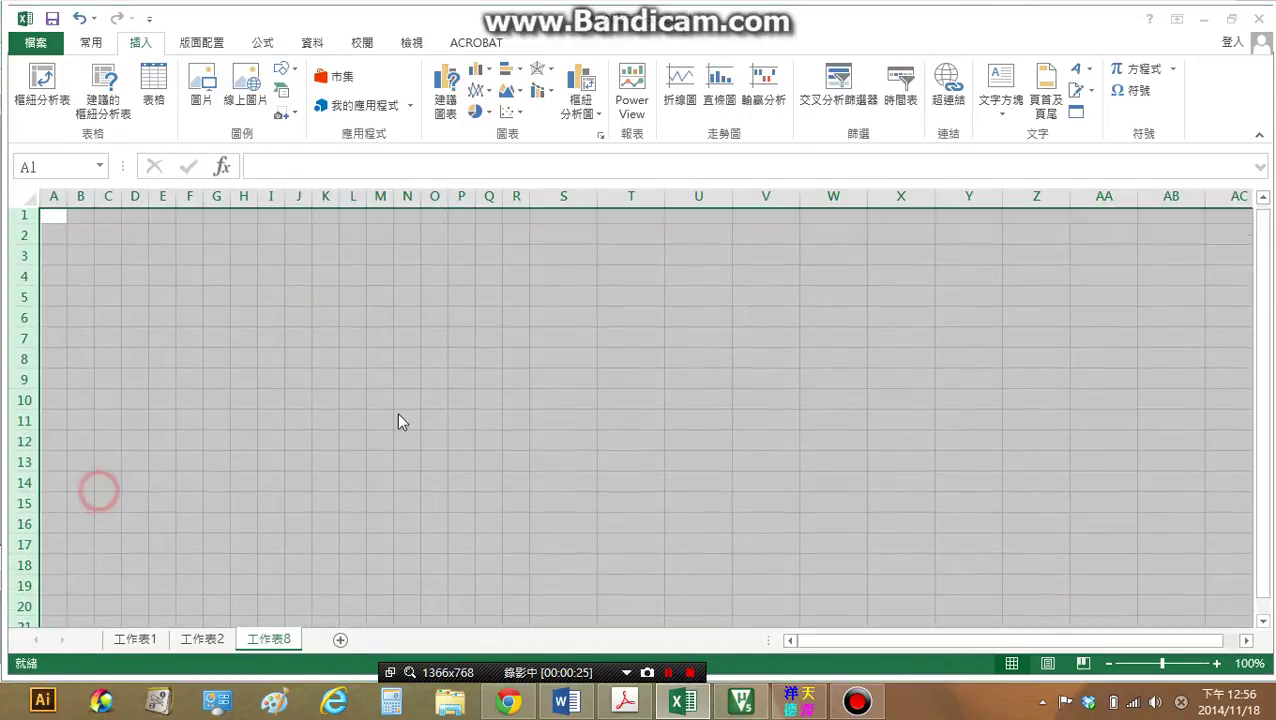
{"action": "type", "text": "20"}
{"action": "key", "text": "Return"}
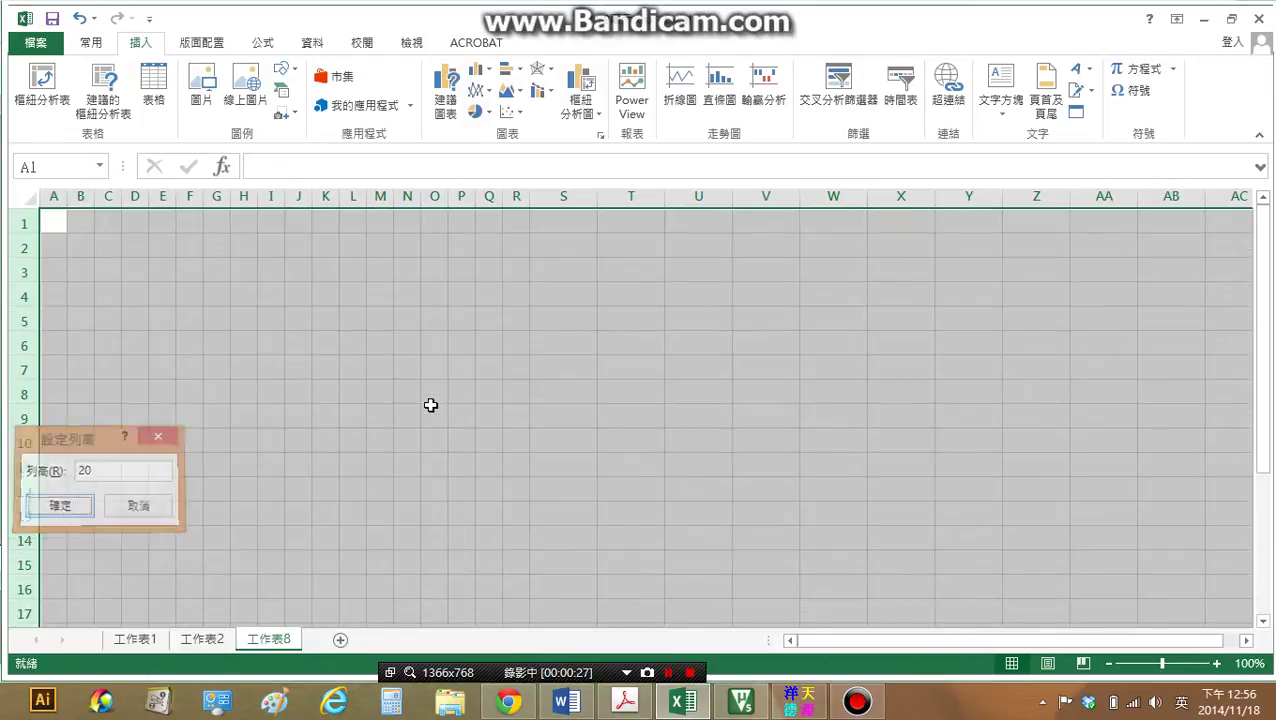
{"action": "left_click", "coordinate": [463, 416]}
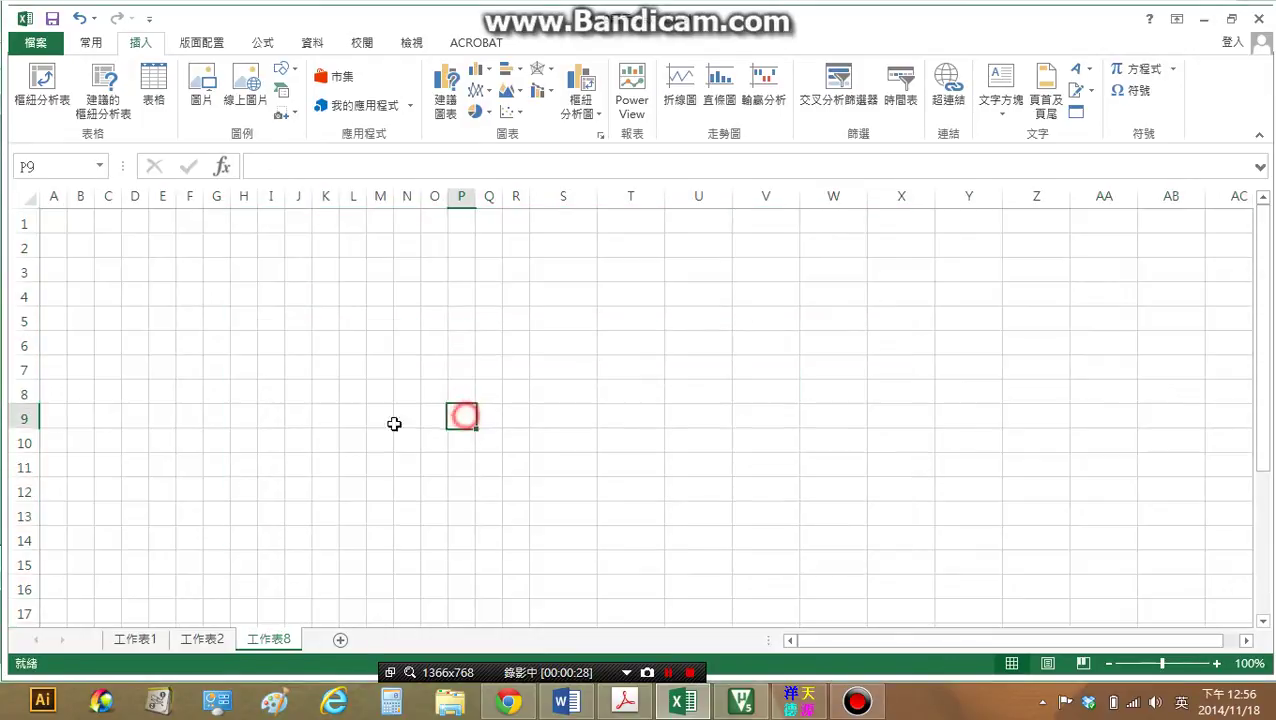
Enter 1 in each cell from E3 through J3.
{"action": "left_click", "coordinate": [164, 250]}
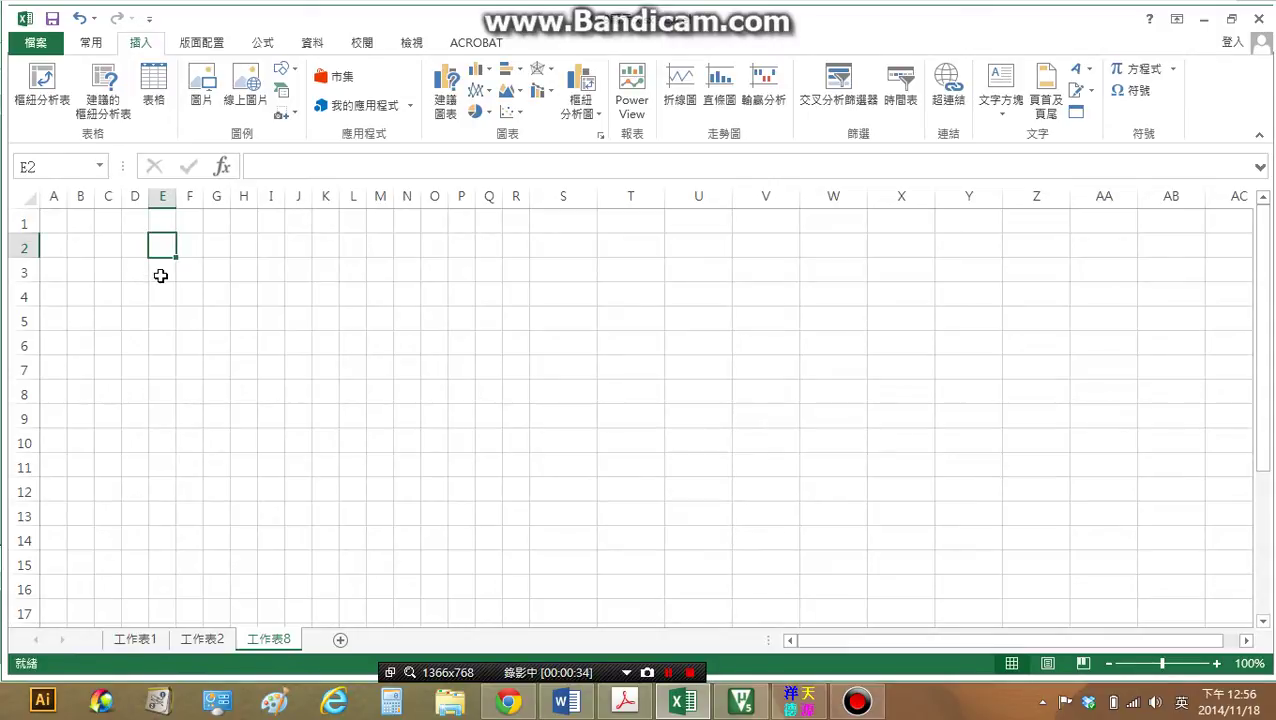
{"action": "left_click", "coordinate": [160, 275]}
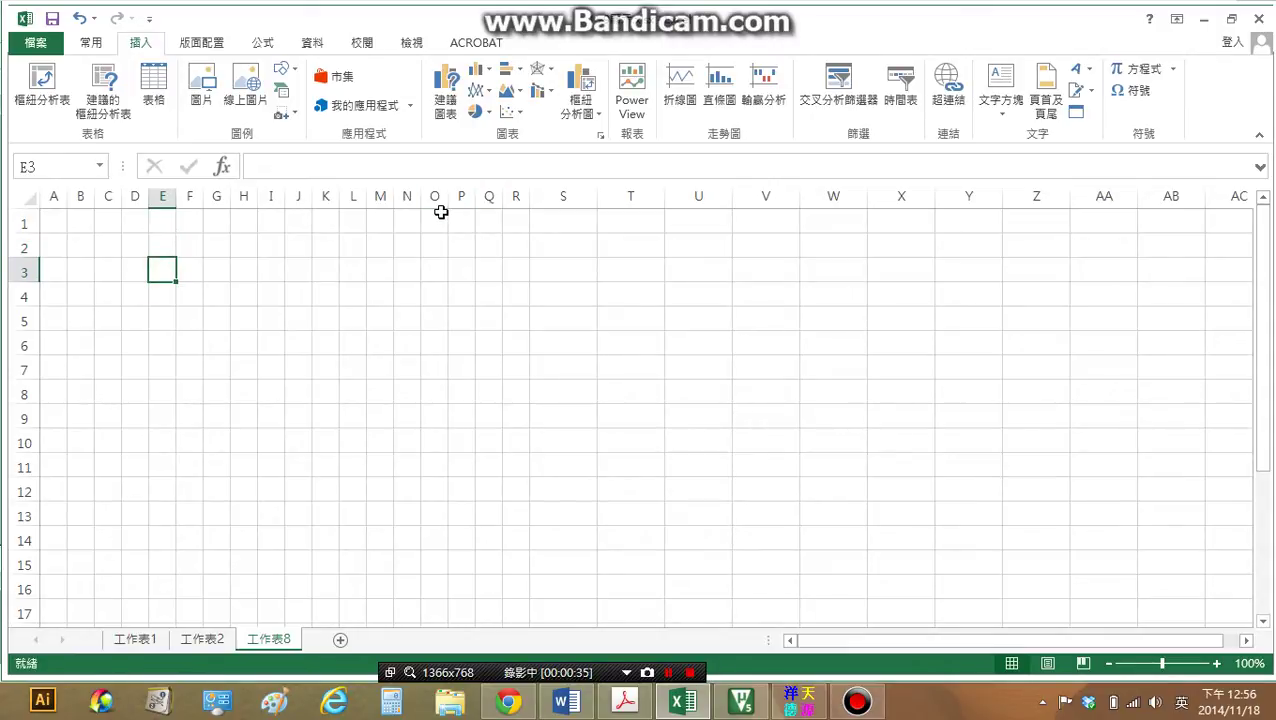
{"action": "type", "text": "1"}
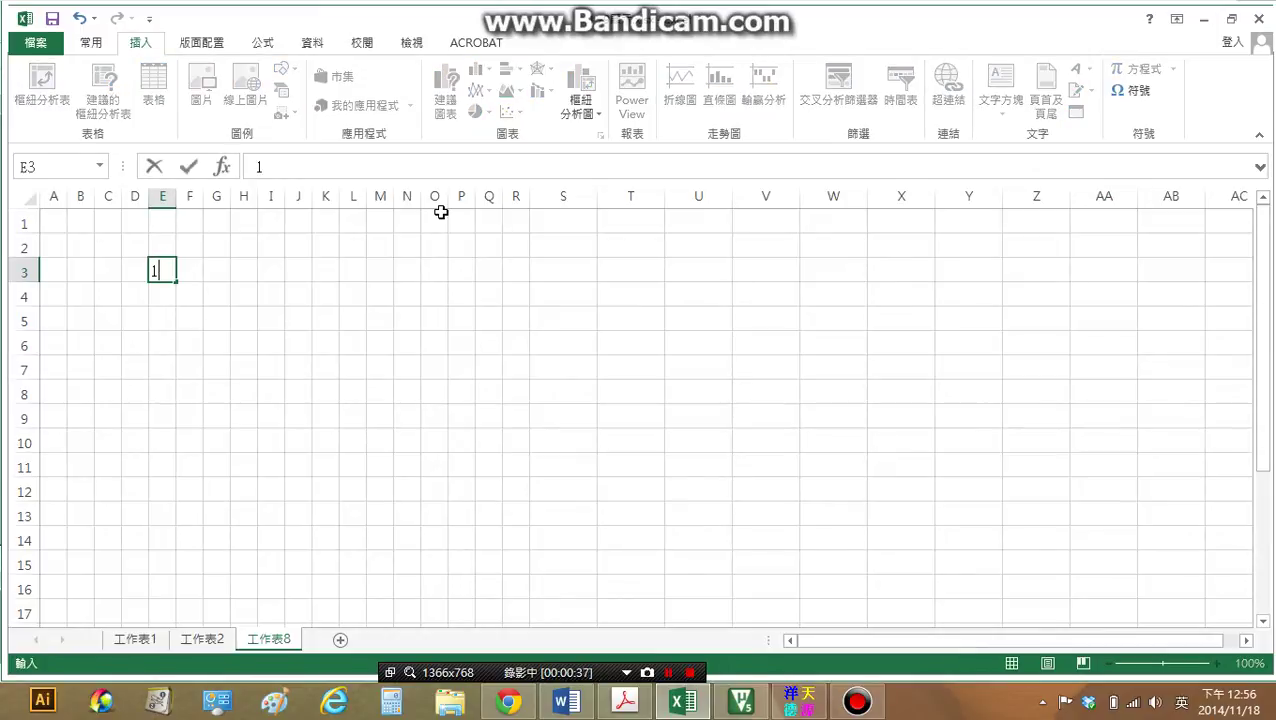
{"action": "left_click", "coordinate": [203, 276]}
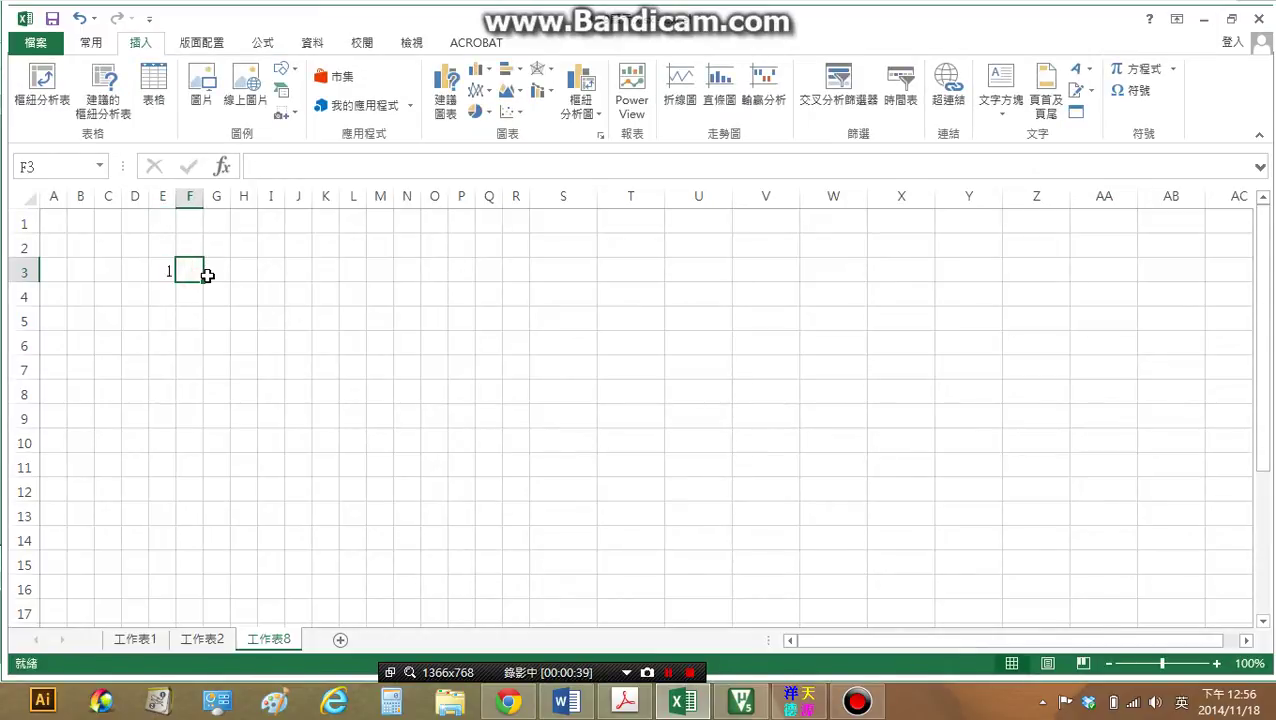
{"action": "type", "text": "1"}
{"action": "left_click", "coordinate": [220, 272]}
{"action": "type", "text": "1"}
{"action": "left_click", "coordinate": [249, 267]}
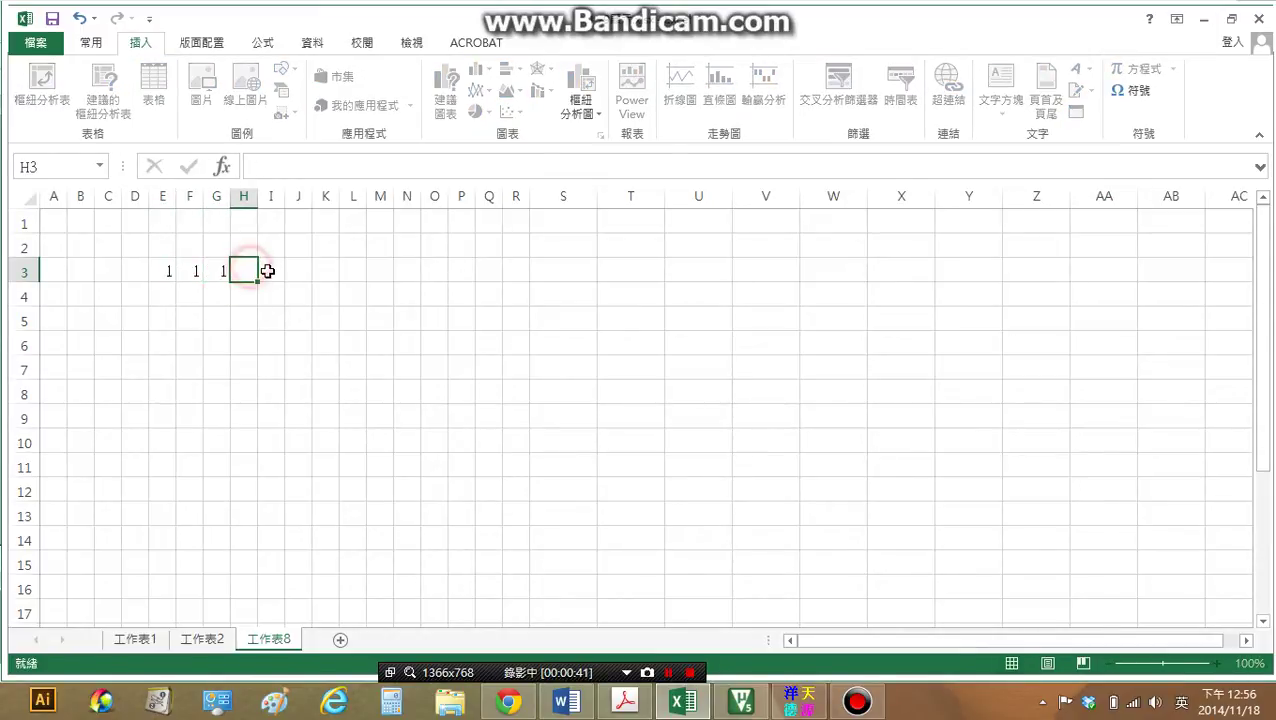
{"action": "type", "text": "1"}
{"action": "left_click", "coordinate": [287, 268]}
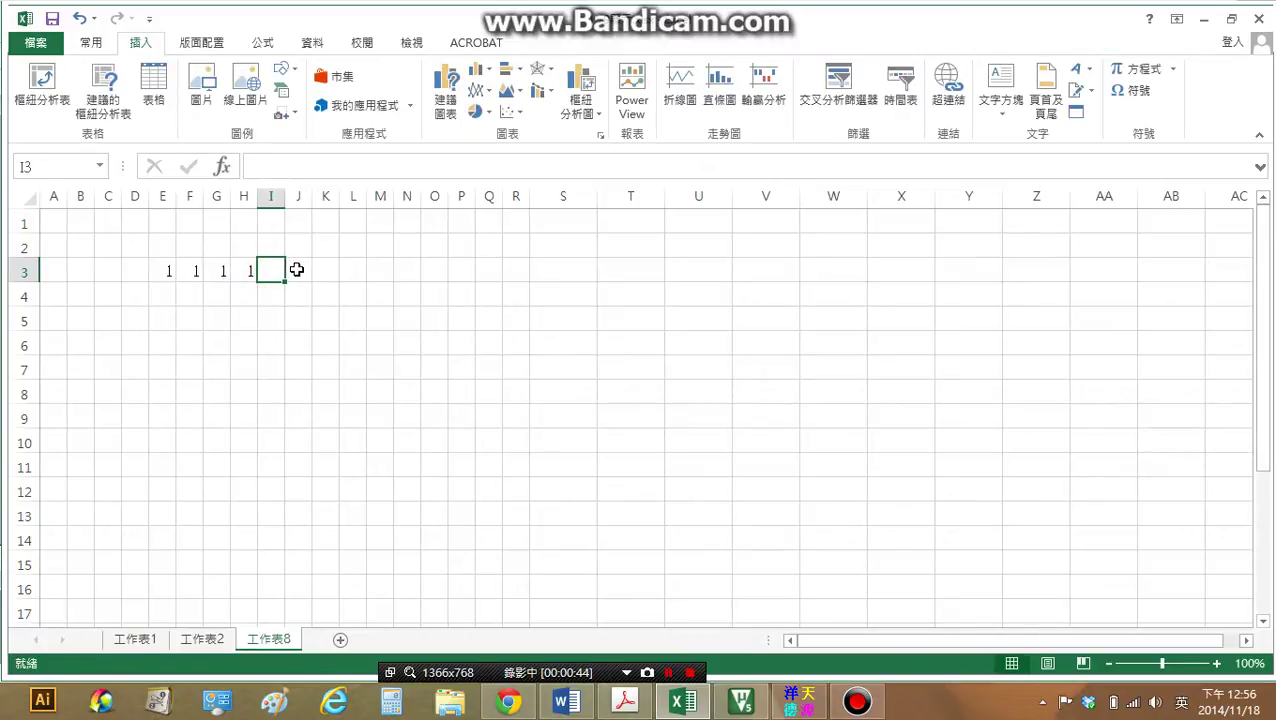
{"action": "type", "text": "1"}
{"action": "left_click", "coordinate": [300, 270]}
{"action": "type", "text": "1"}
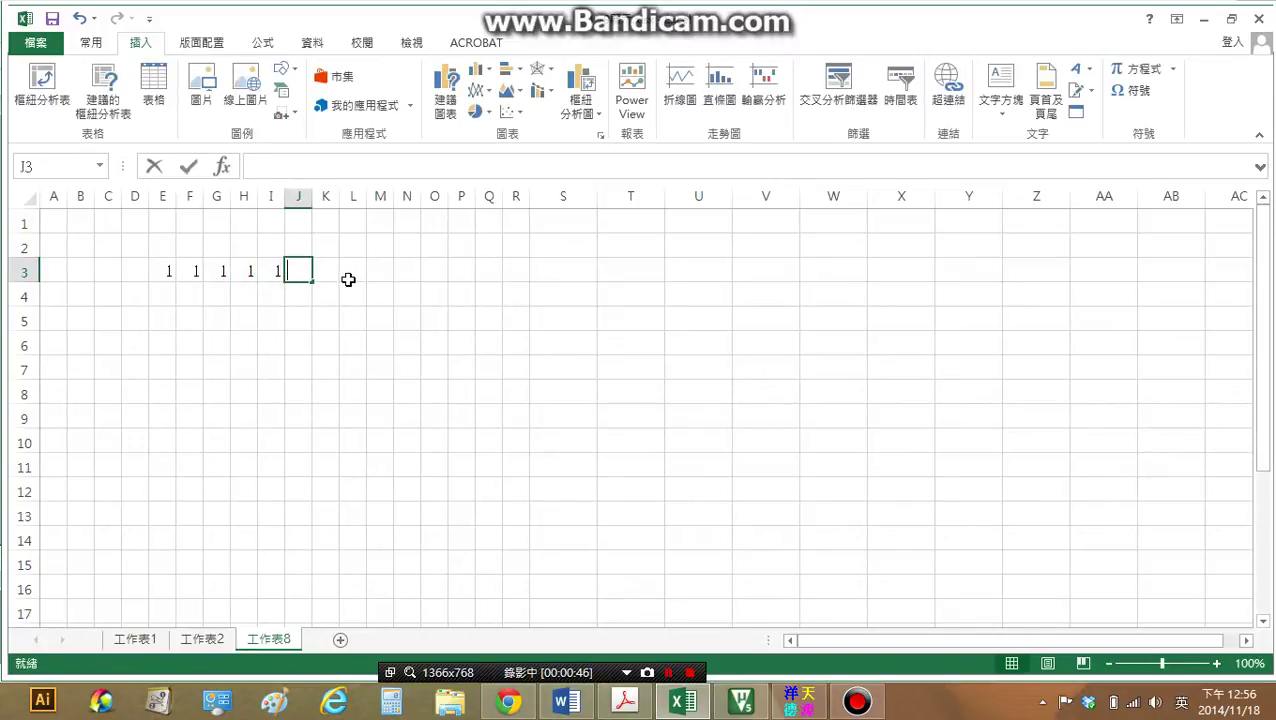
{"action": "left_click", "coordinate": [323, 270]}
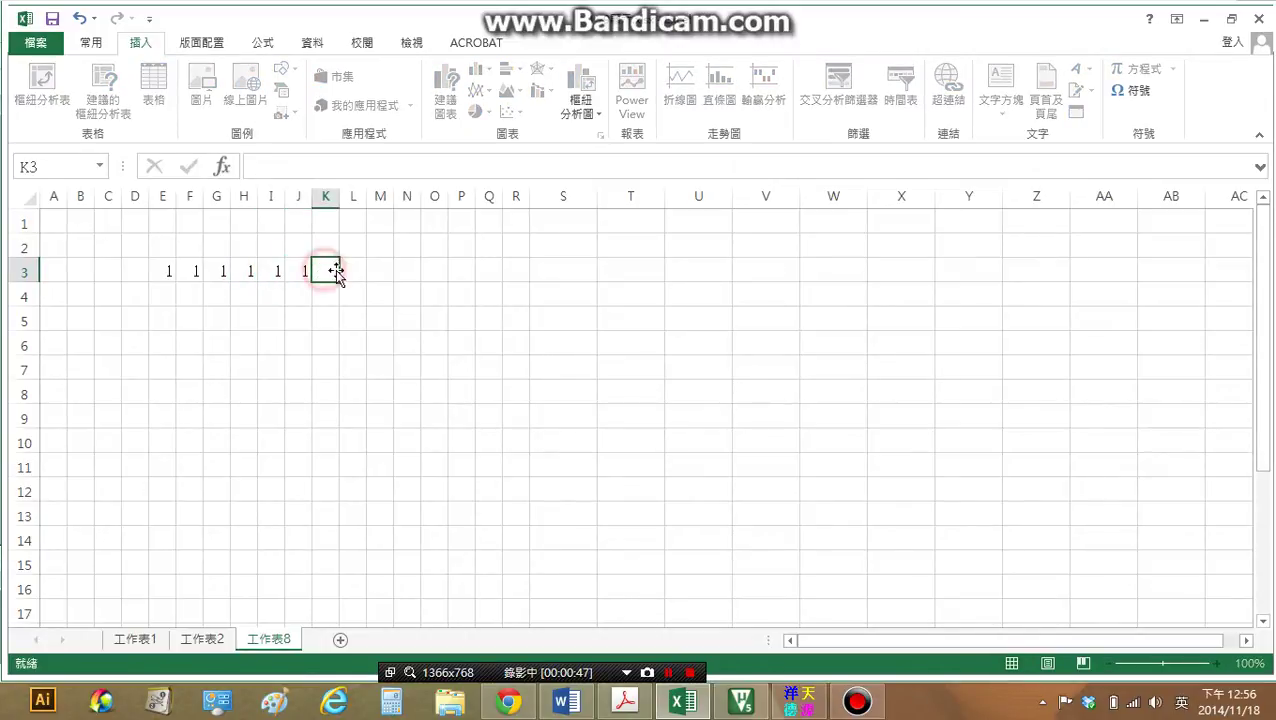
Add 1s in K3 and L3 to complete the first row of ones.
{"action": "left_click", "coordinate": [168, 272]}
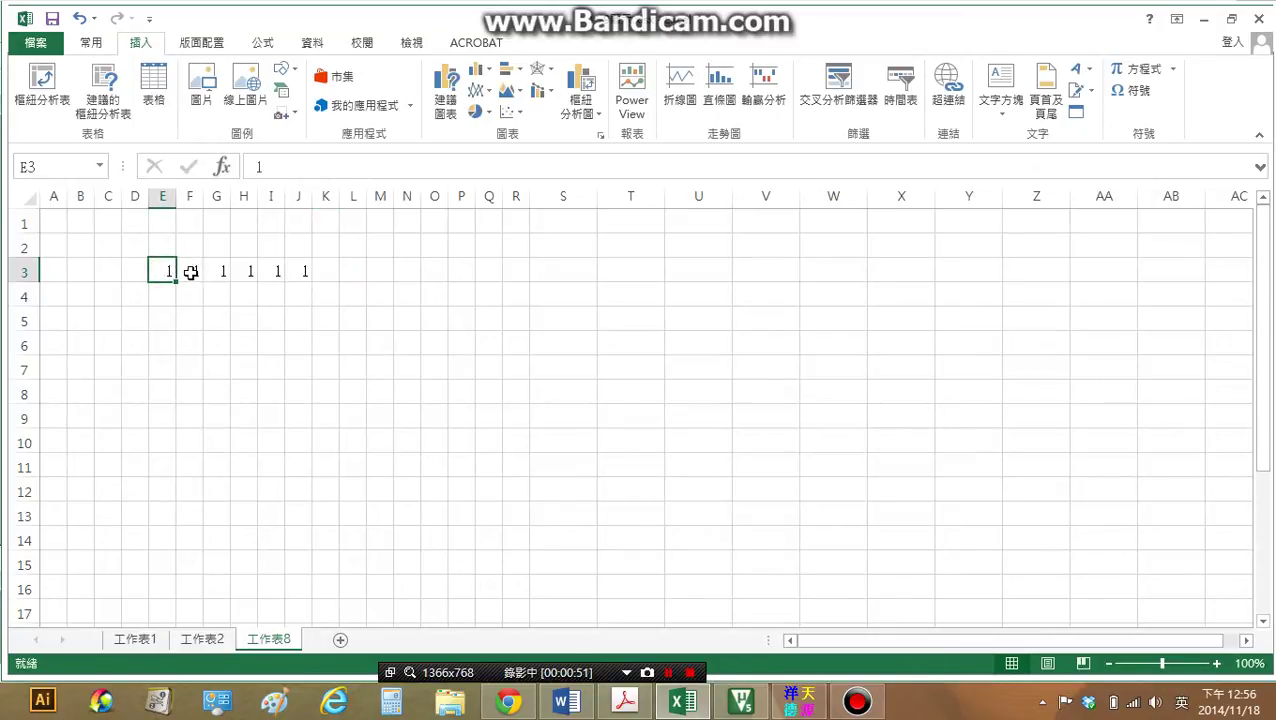
{"action": "left_click", "coordinate": [190, 272]}
{"action": "left_click", "coordinate": [172, 272]}
{"action": "left_click", "coordinate": [194, 269]}
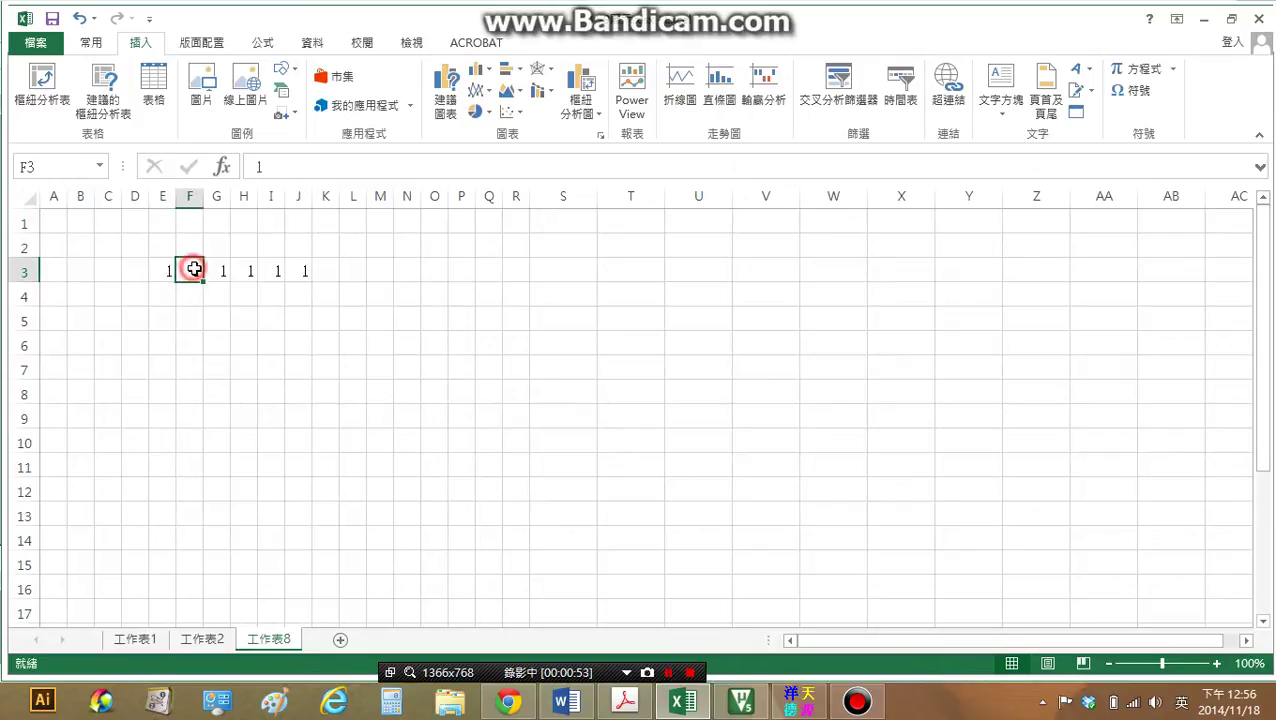
{"action": "left_click", "coordinate": [166, 271]}
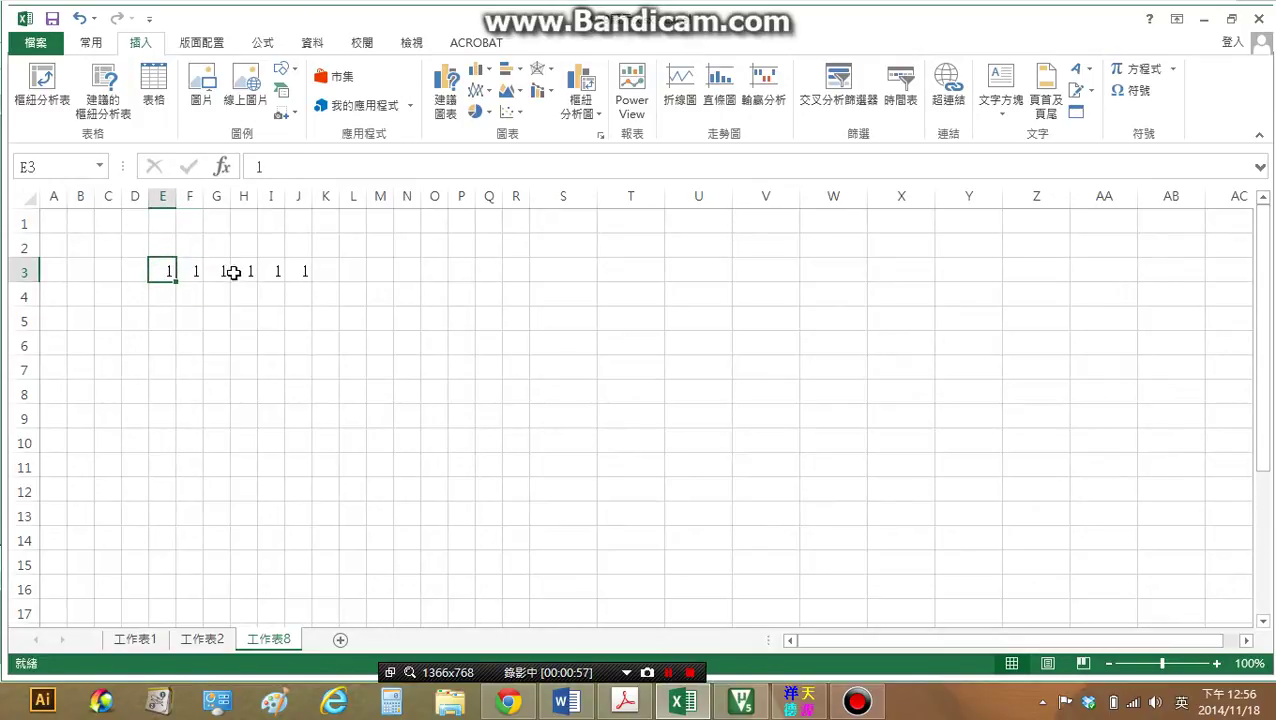
{"action": "left_click", "coordinate": [325, 271]}
{"action": "type", "text": "1"}
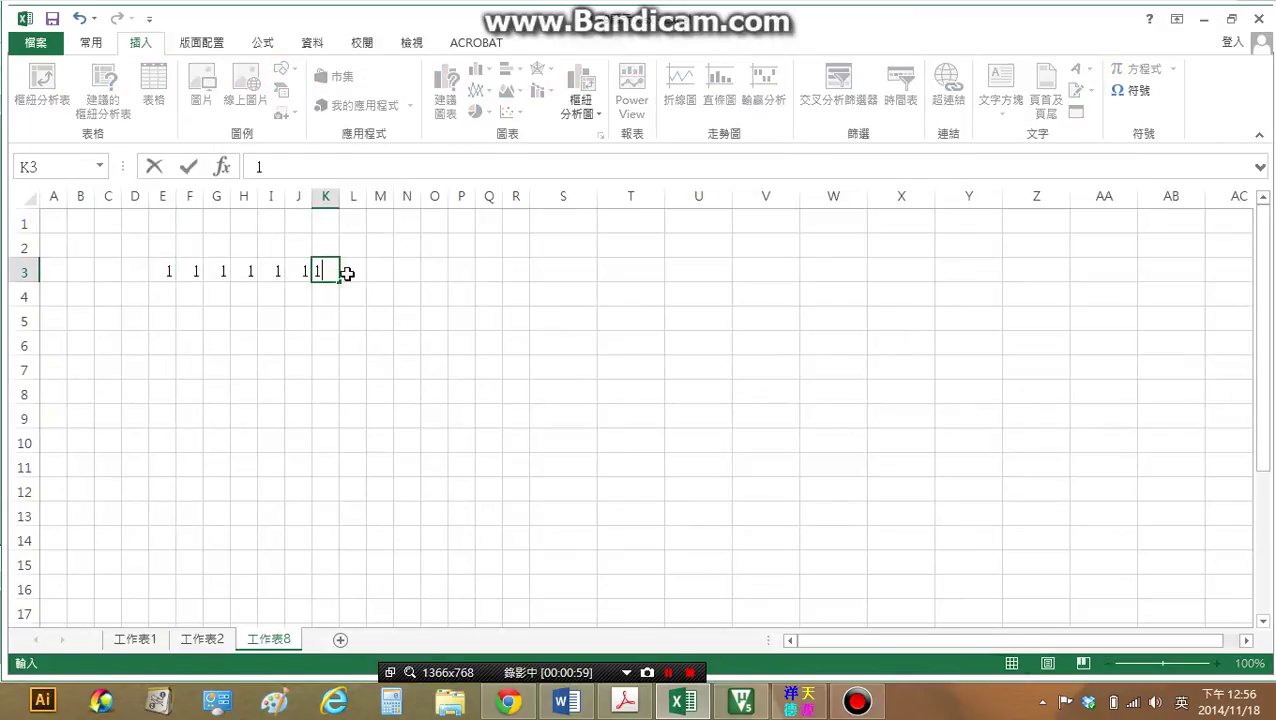
{"action": "left_click", "coordinate": [346, 273]}
{"action": "type", "text": "1"}
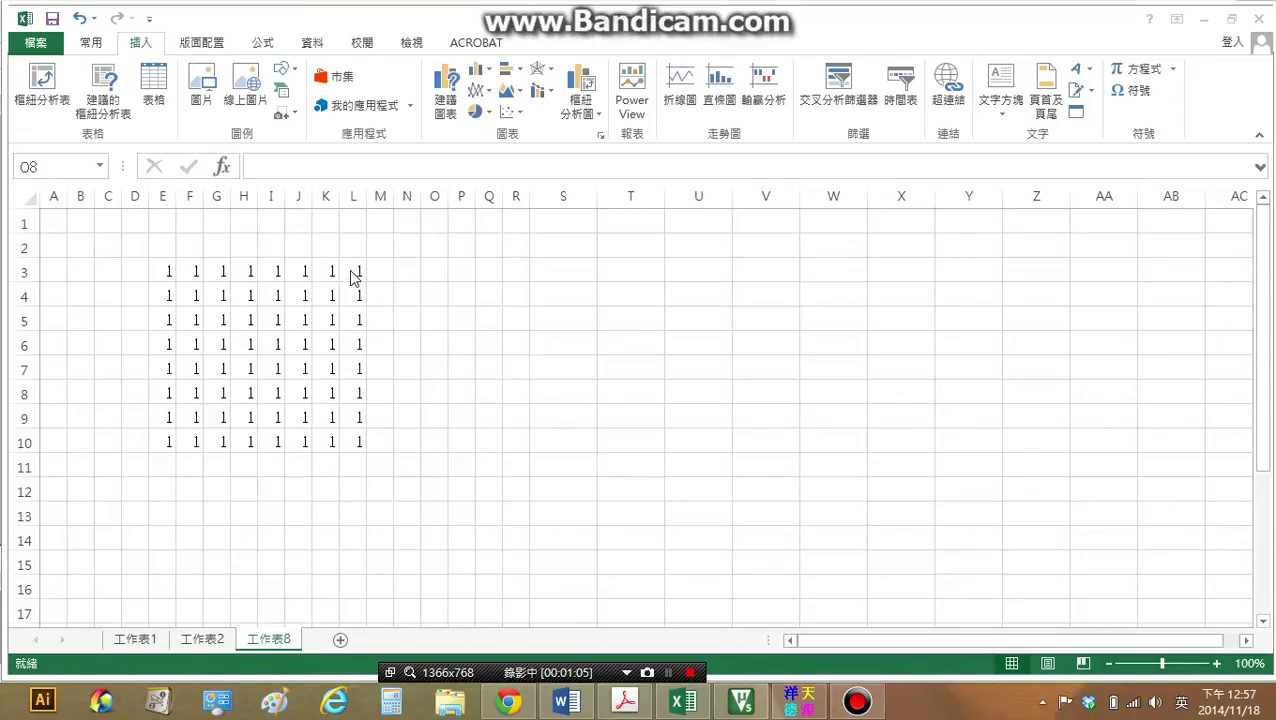
Widen column D and label D3 as LSB.
{"action": "left_click", "coordinate": [133, 264]}
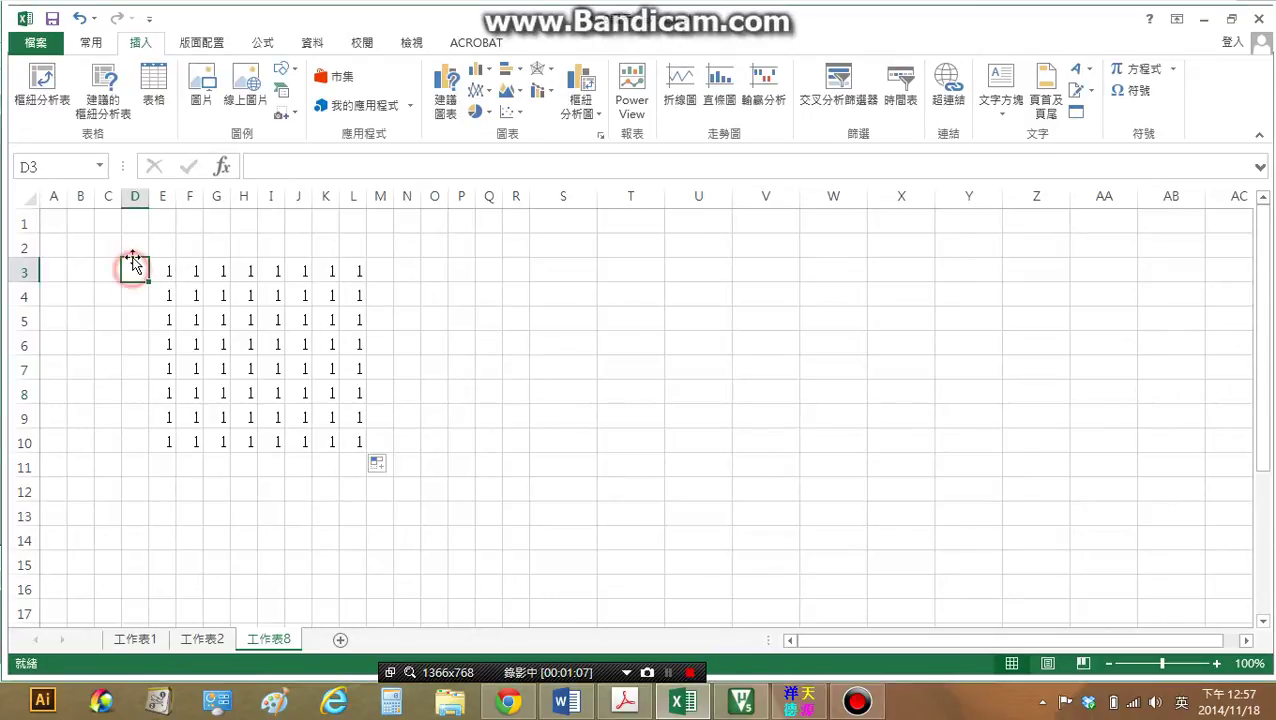
{"action": "mouse_move", "coordinate": [148, 197]}
{"action": "left_mouse_down"}
{"action": "mouse_move", "coordinate": [175, 211]}
{"action": "mouse_move", "coordinate": [158, 215]}
{"action": "left_mouse_up"}
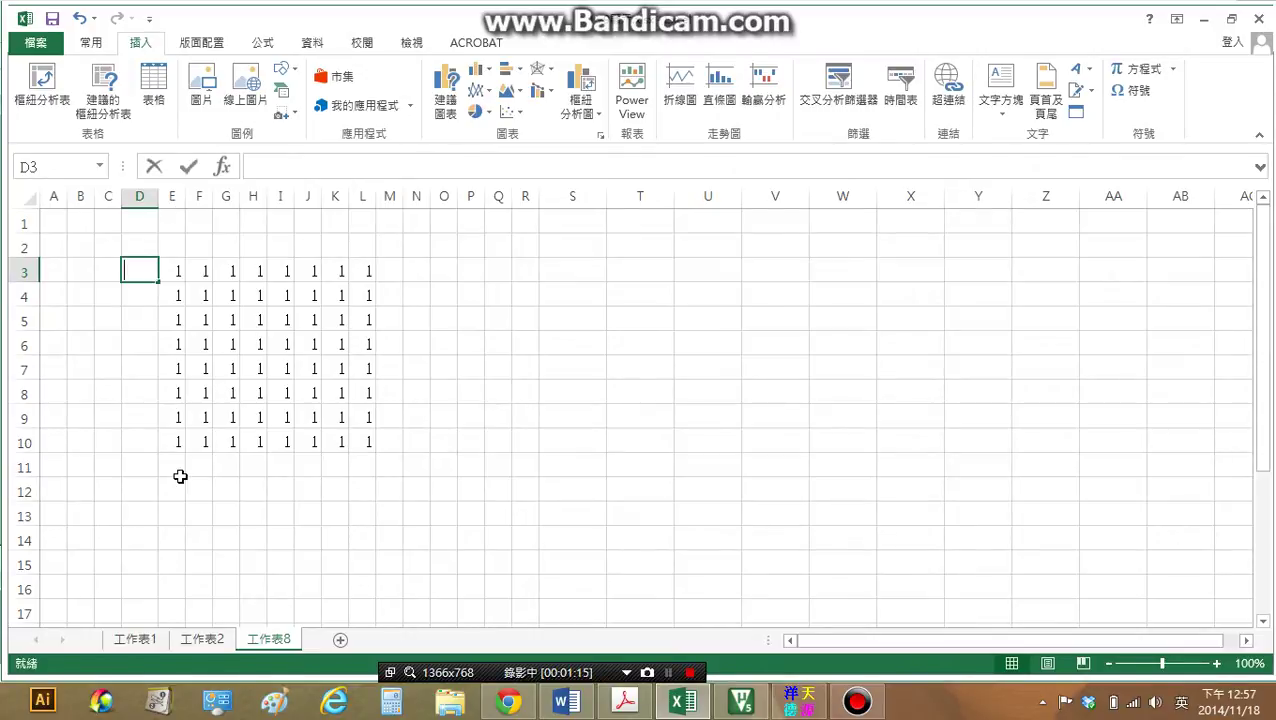
{"action": "type", "text": "LSB"}
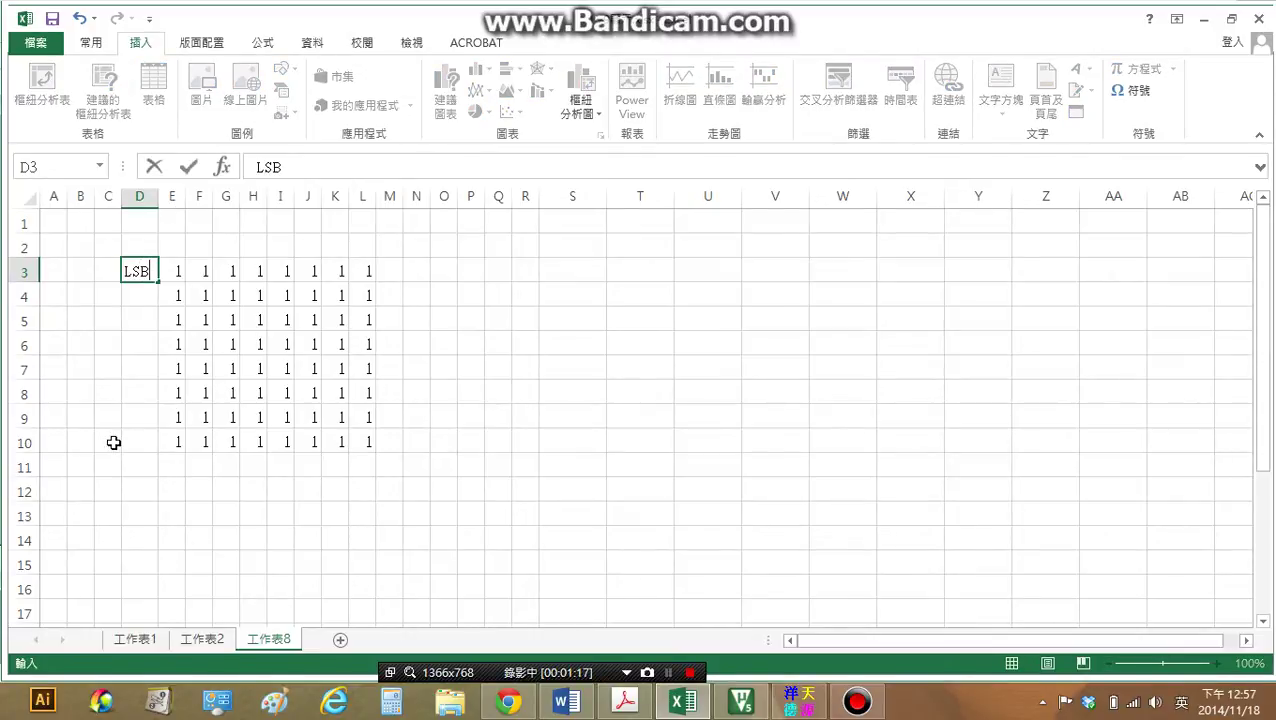
{"action": "left_click", "coordinate": [146, 440]}
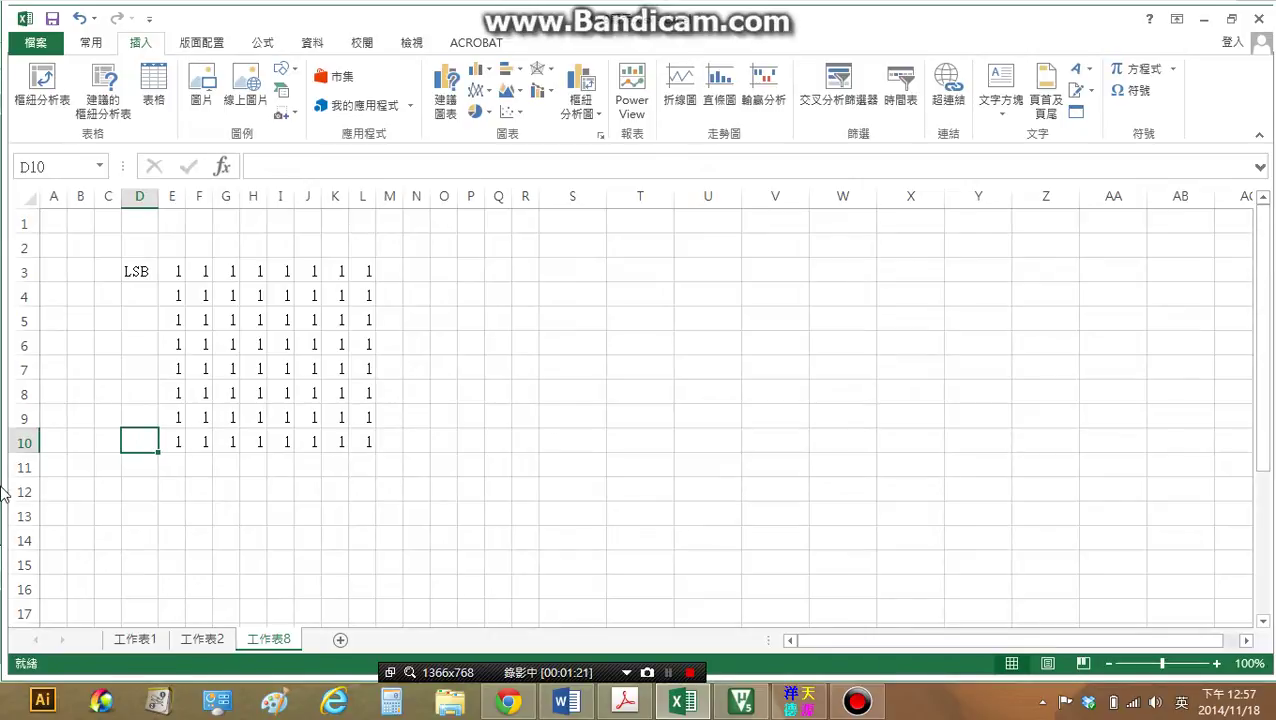
Type MSB into D10, fixing the doubled letters.
{"action": "left_click", "coordinate": [137, 441]}
{"action": "type", "text": "MMSSB"}
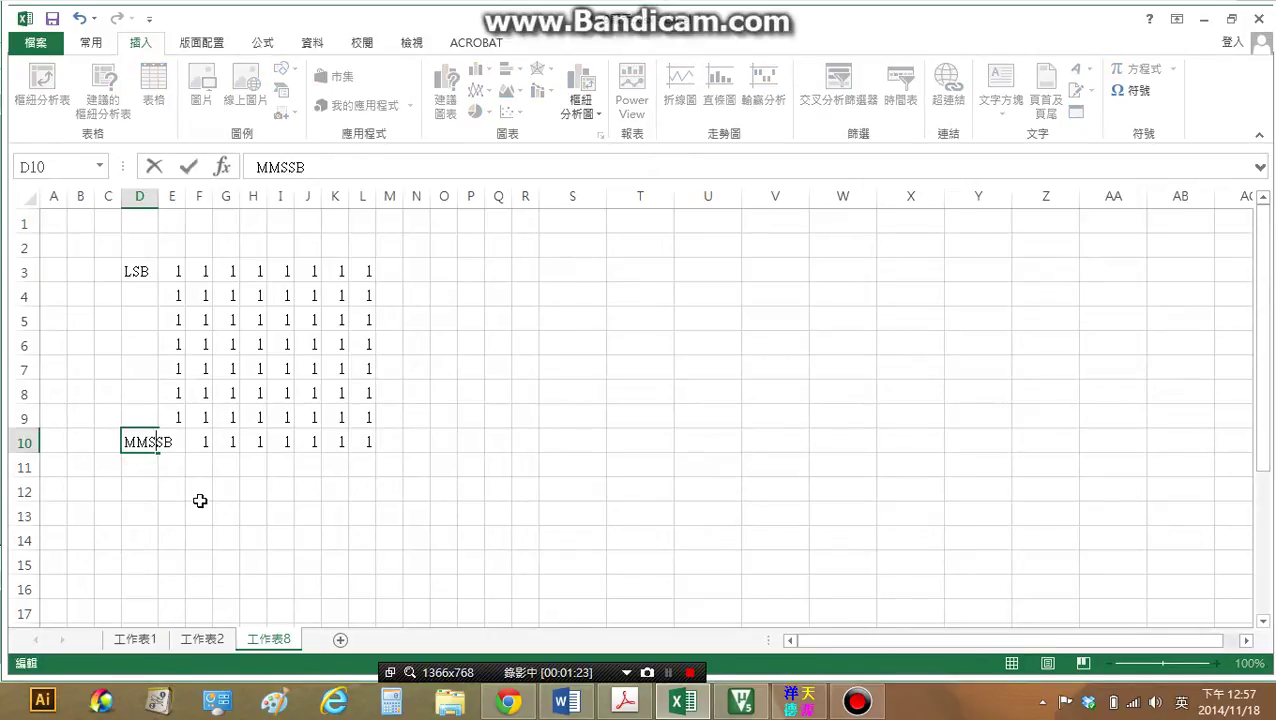
{"action": "key", "text": "Left"}
{"action": "key", "text": "Left"}
{"action": "key", "text": "BackSpace"}
{"action": "key", "text": "BackSpace"}
{"action": "left_click", "coordinate": [138, 470]}
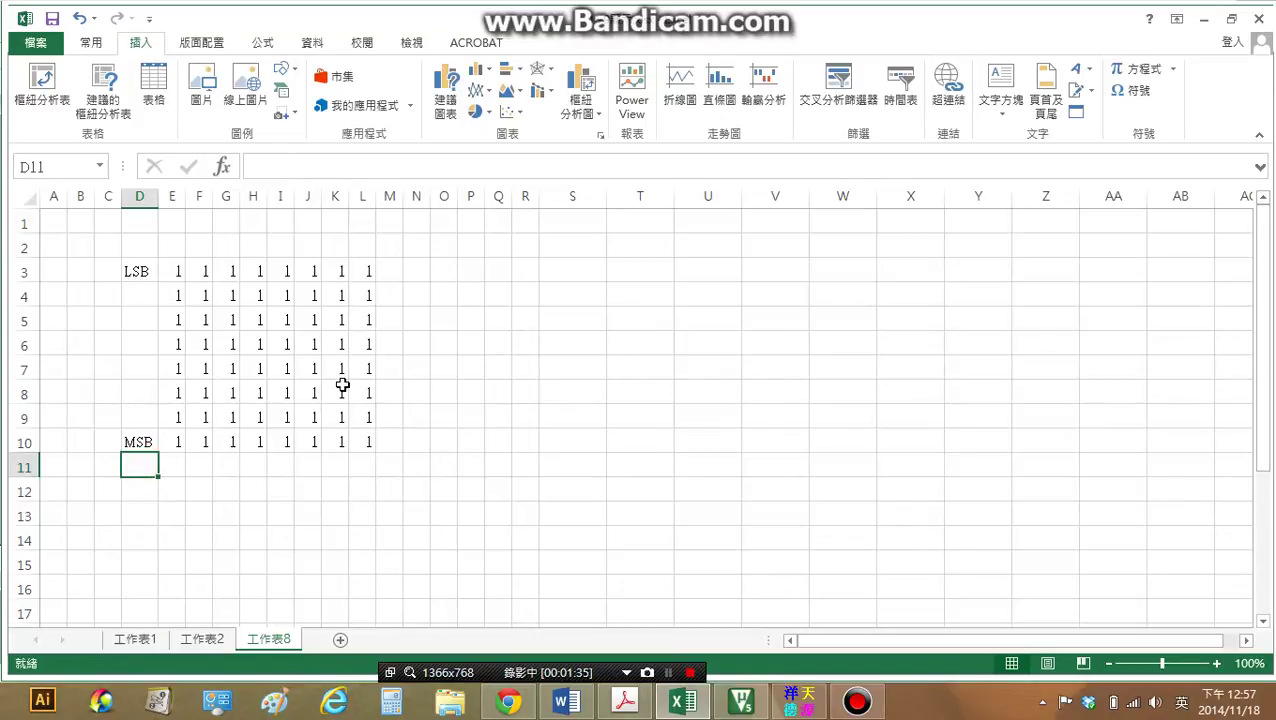
Enter the label Code in D11.
{"action": "type", "text": "cod"}
{"action": "key", "text": "BackSpace"}
{"action": "key", "text": "BackSpace"}
{"action": "key", "text": "BackSpace"}
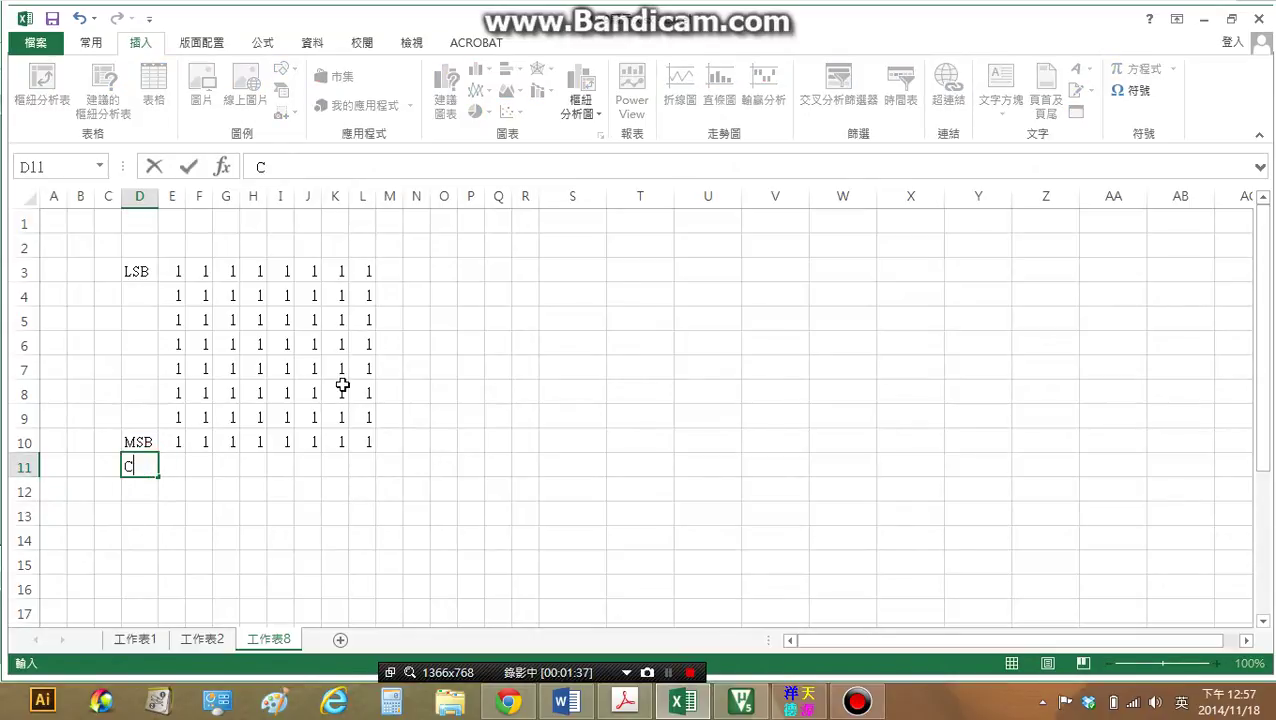
{"action": "left_click", "coordinate": [181, 467]}
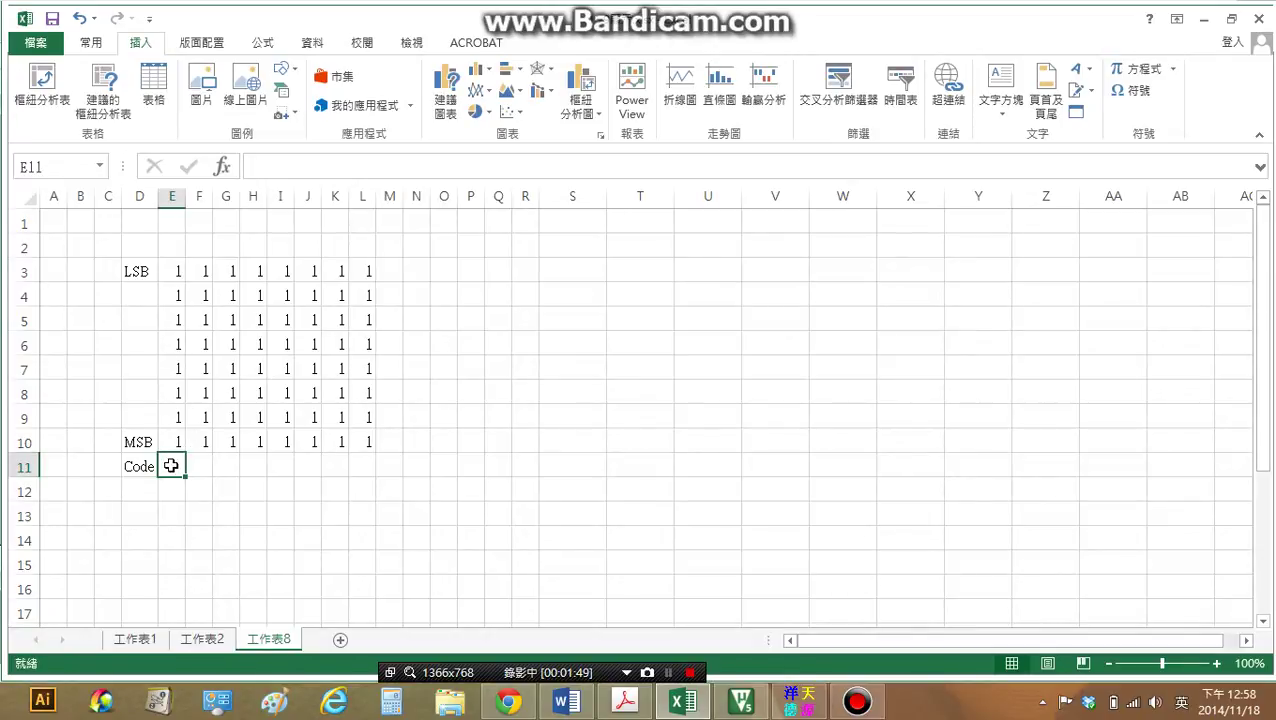
Start the E11 formula with E3, E4*2 and E5*4.
{"action": "left_click", "coordinate": [173, 469]}
{"action": "left_click", "coordinate": [270, 165]}
{"action": "type", "text": "="}
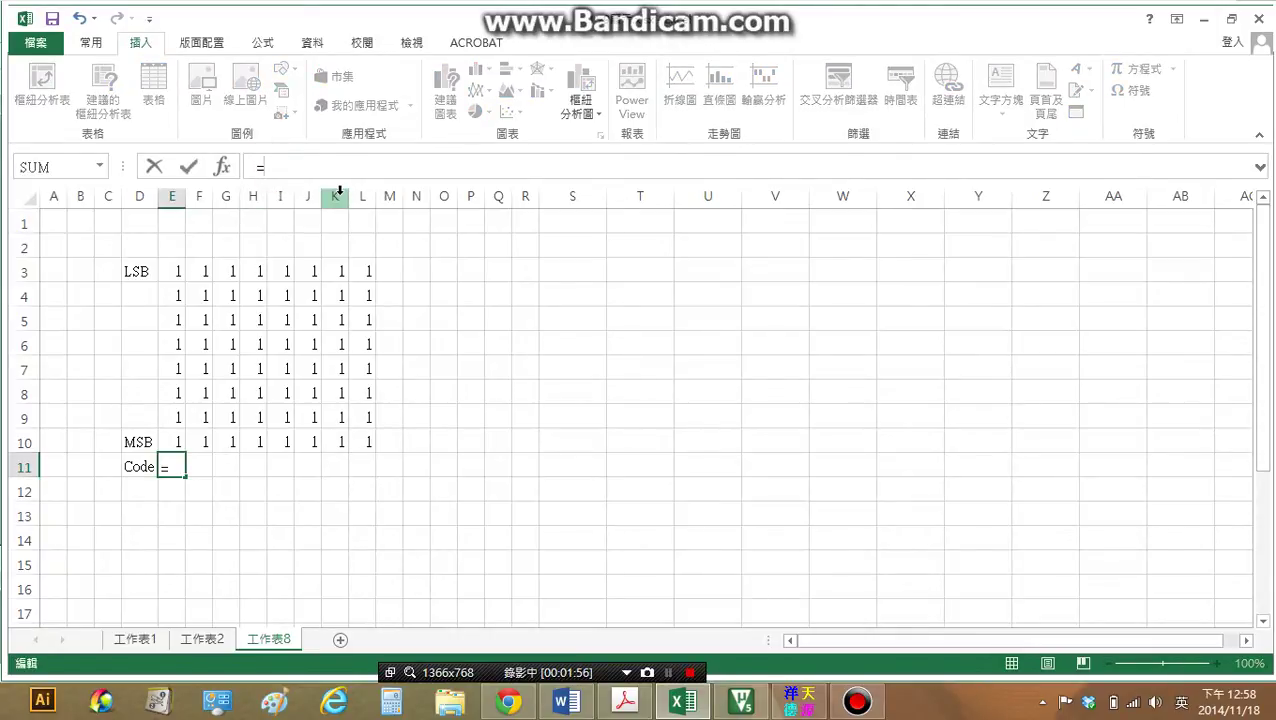
{"action": "left_click", "coordinate": [168, 274]}
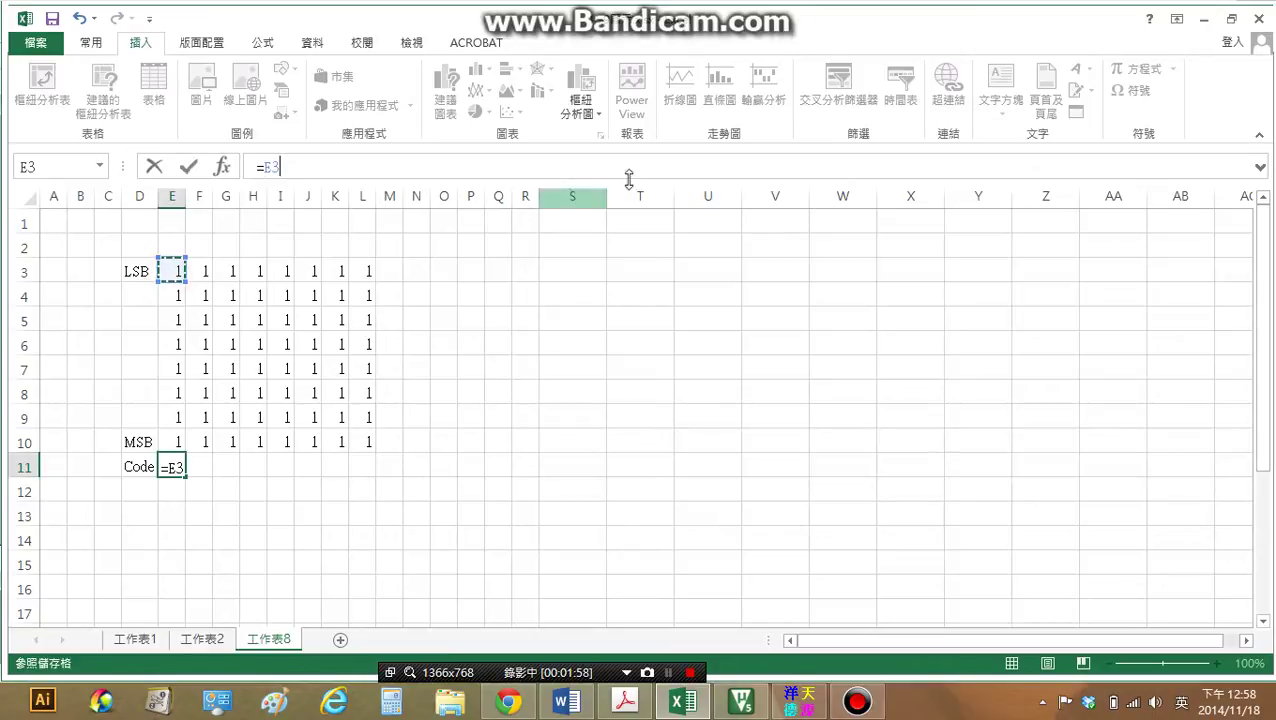
{"action": "type", "text": "*"}
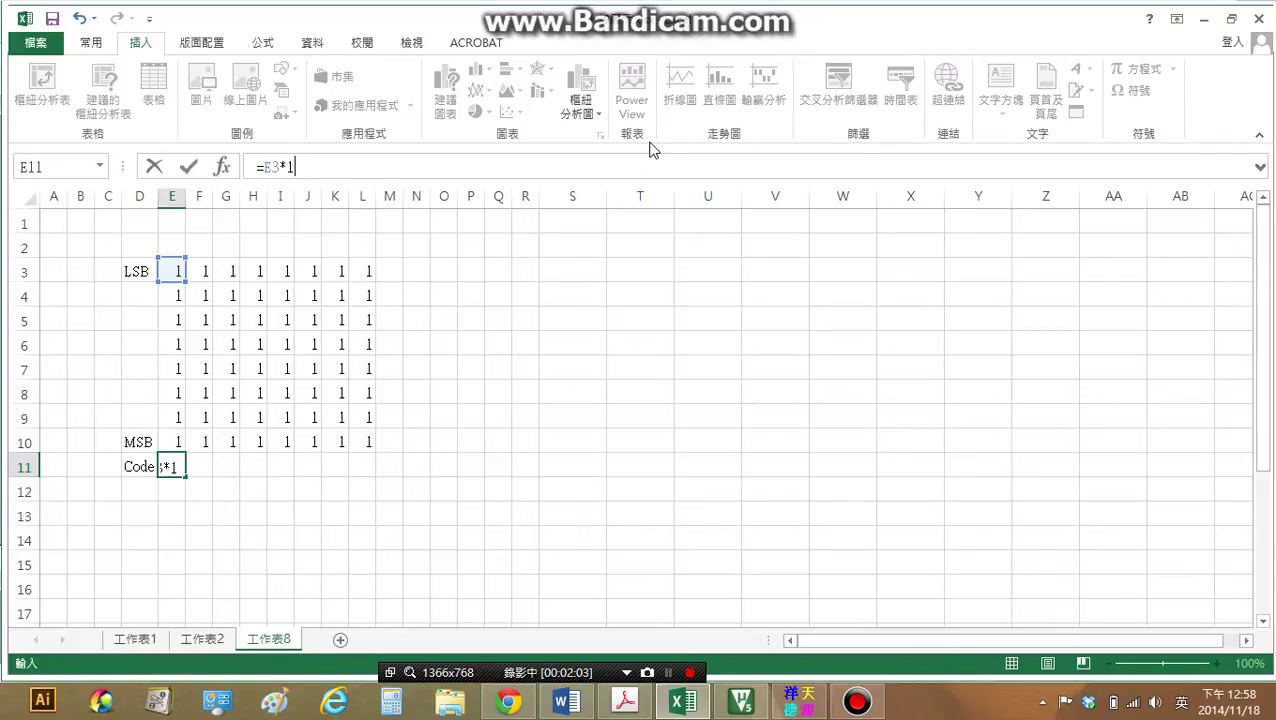
{"action": "key", "text": "BackSpace"}
{"action": "key", "text": "BackSpace"}
{"action": "left_click", "coordinate": [186, 293]}
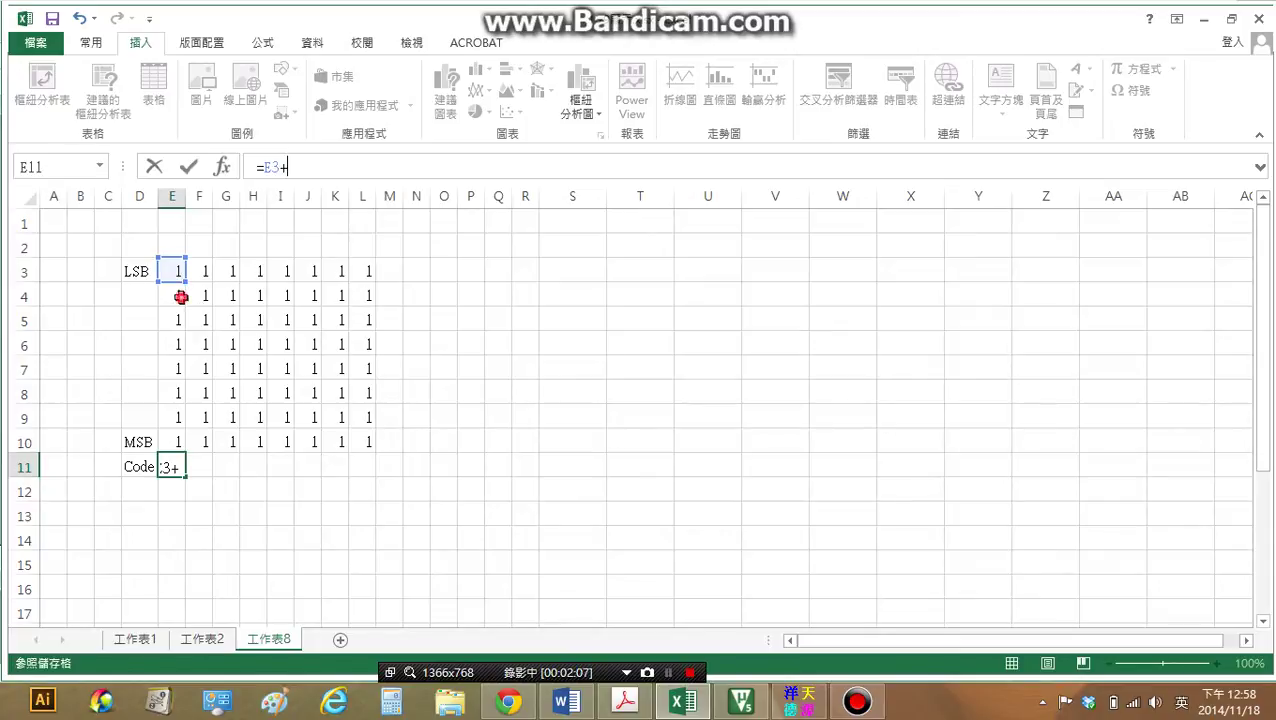
{"action": "type", "text": "E4*2+"}
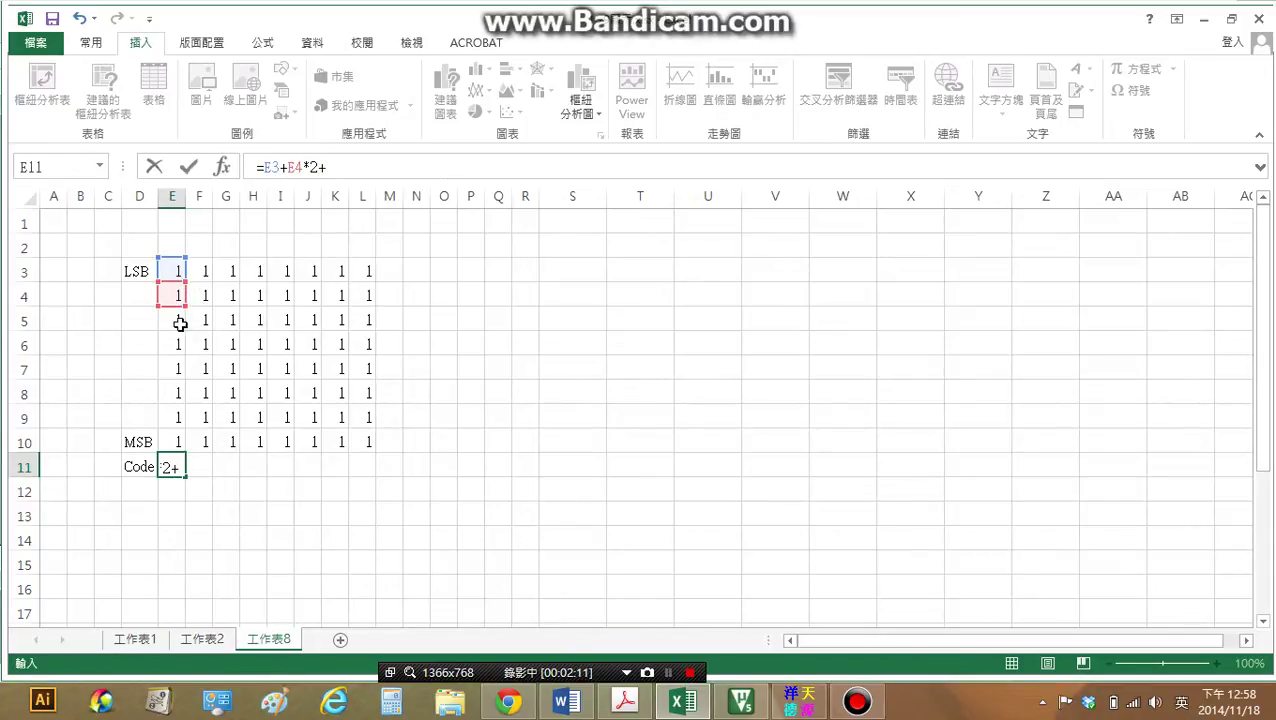
{"action": "left_click", "coordinate": [176, 321]}
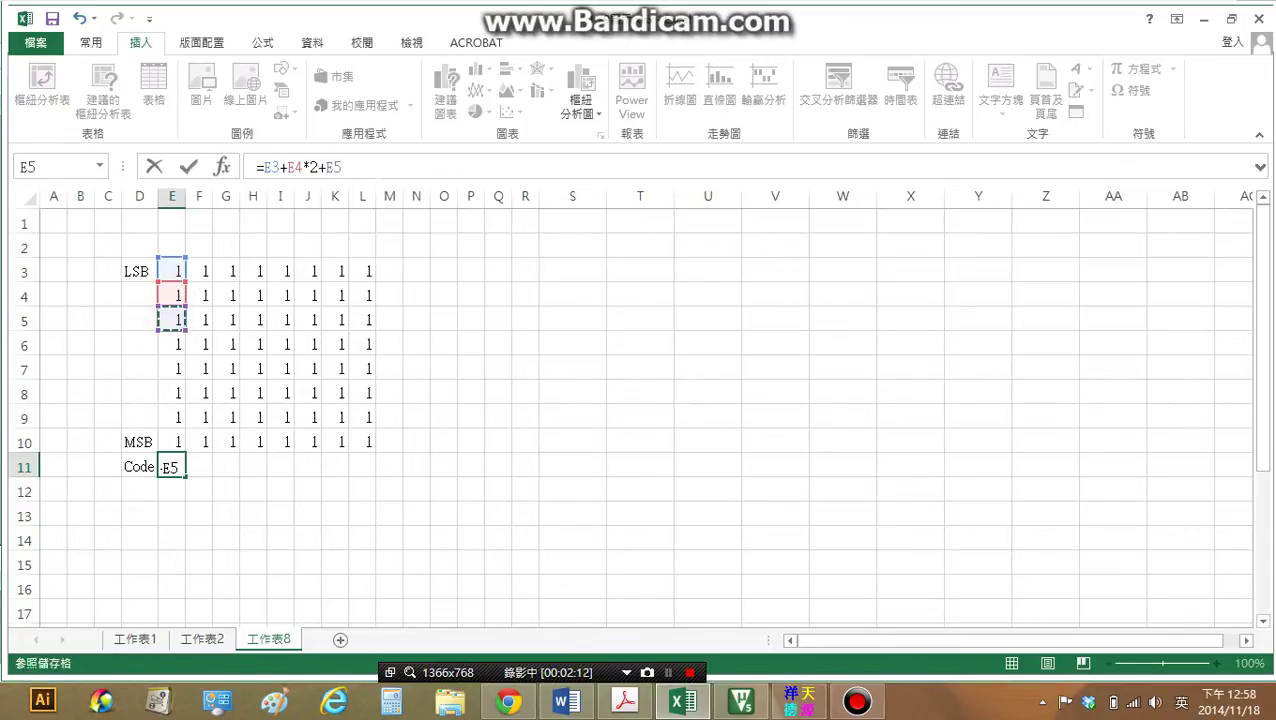
{"action": "type", "text": "*2"}
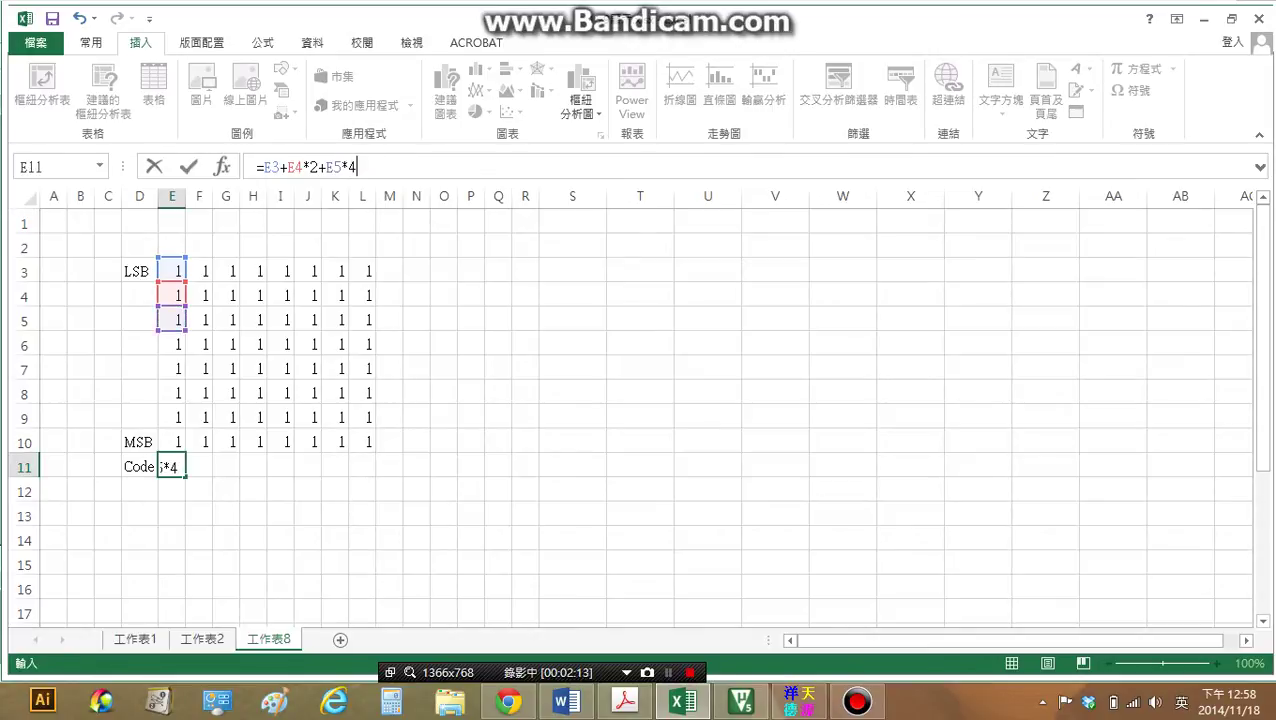
{"action": "type", "text": "+"}
Continue the formula with E6*8, E7*16, E8*32, E9*64 and E10.
{"action": "left_click", "coordinate": [170, 346]}
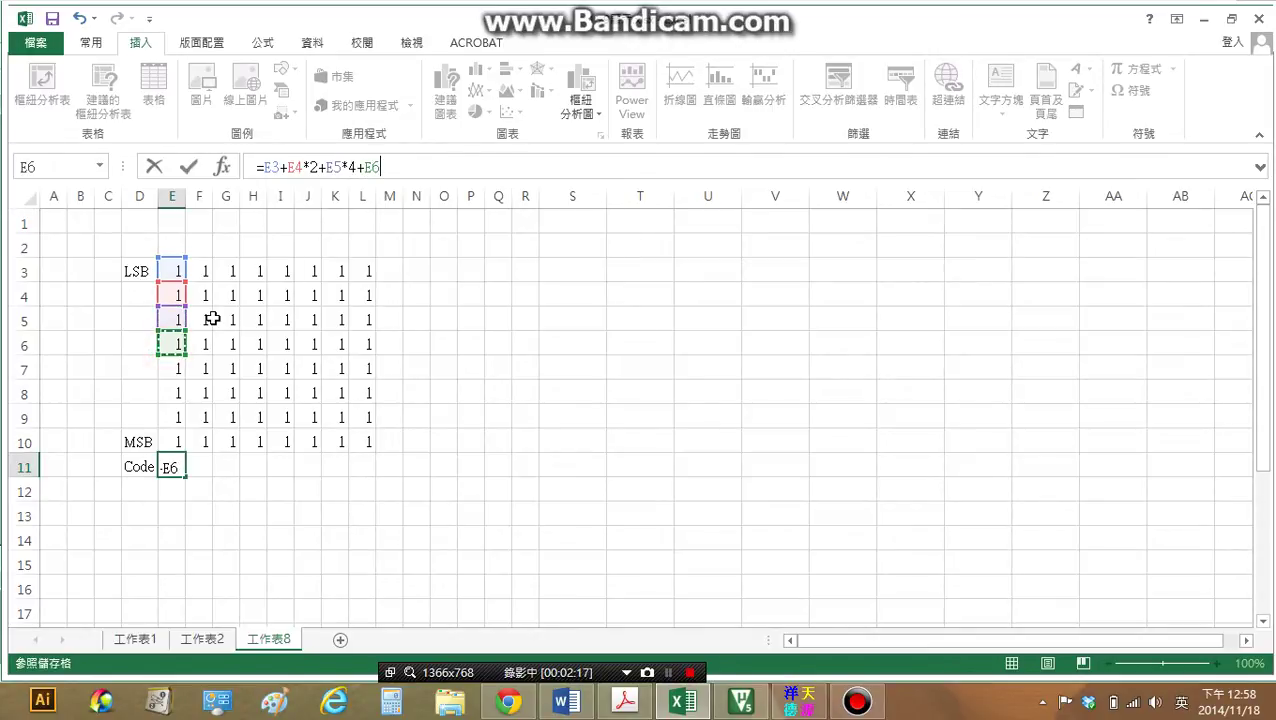
{"action": "type", "text": "8"}
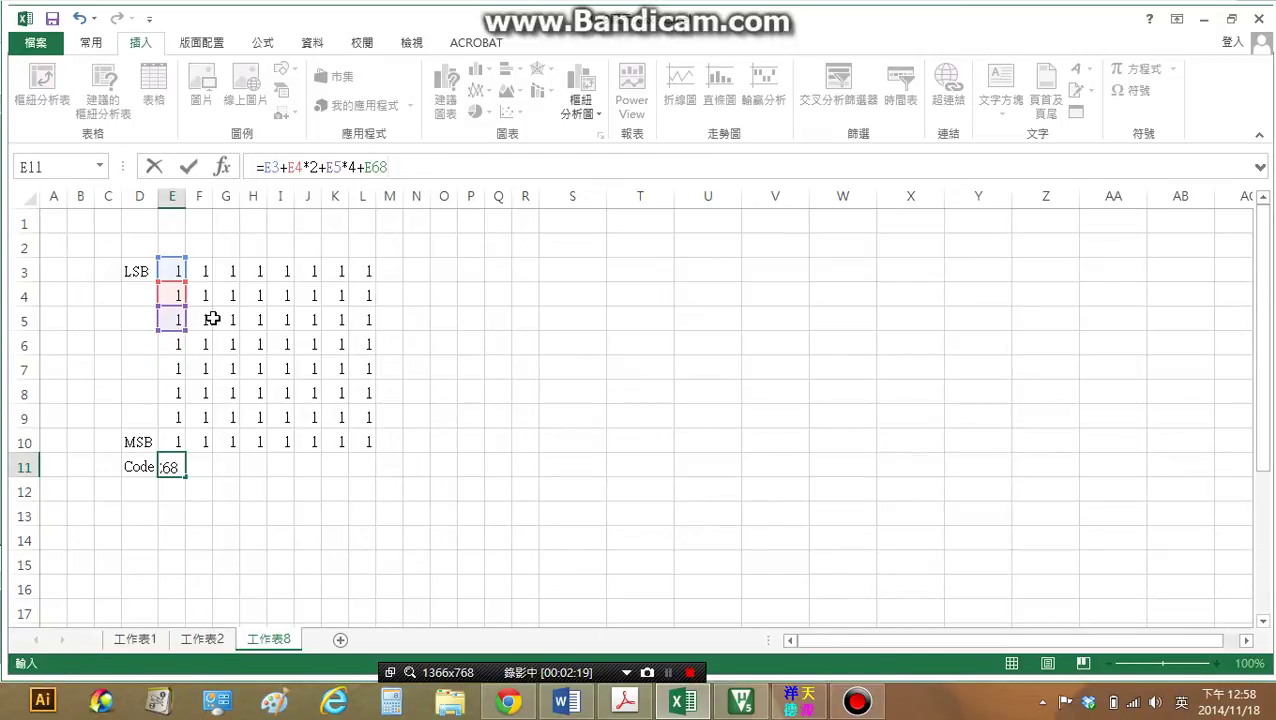
{"action": "key", "text": "BackSpace"}
{"action": "type", "text": "*8+"}
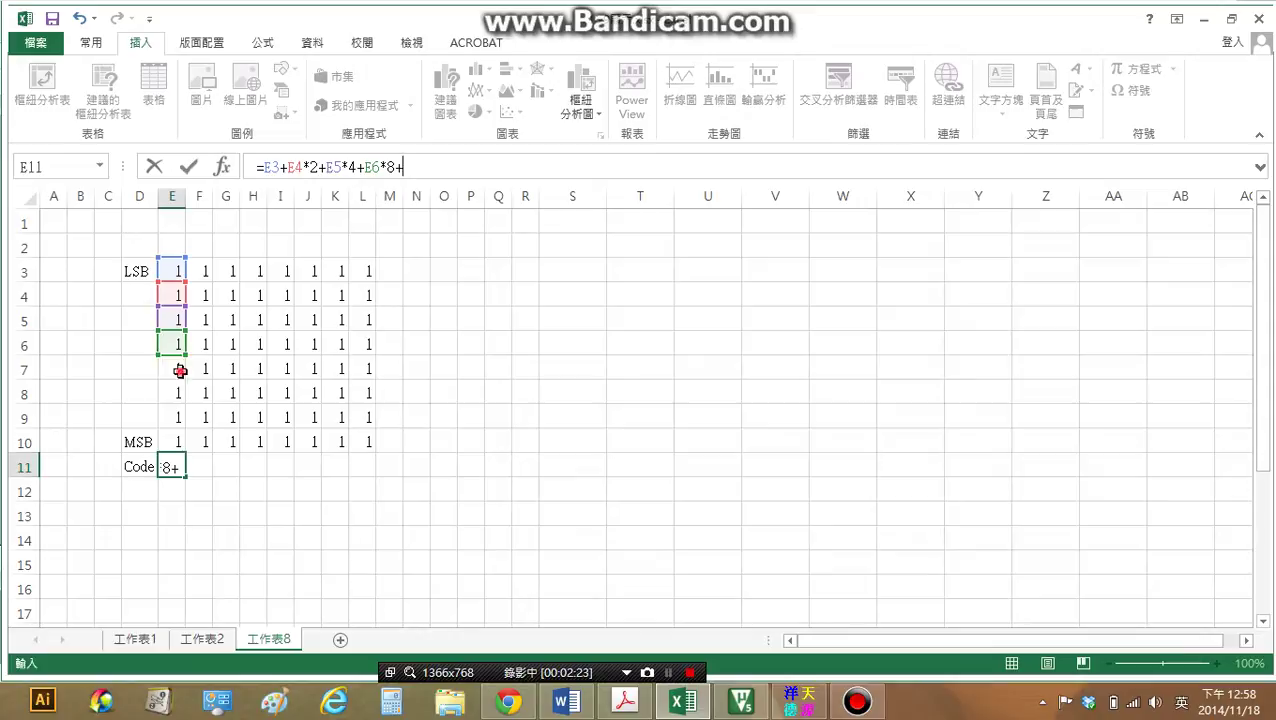
{"action": "left_click", "coordinate": [180, 370]}
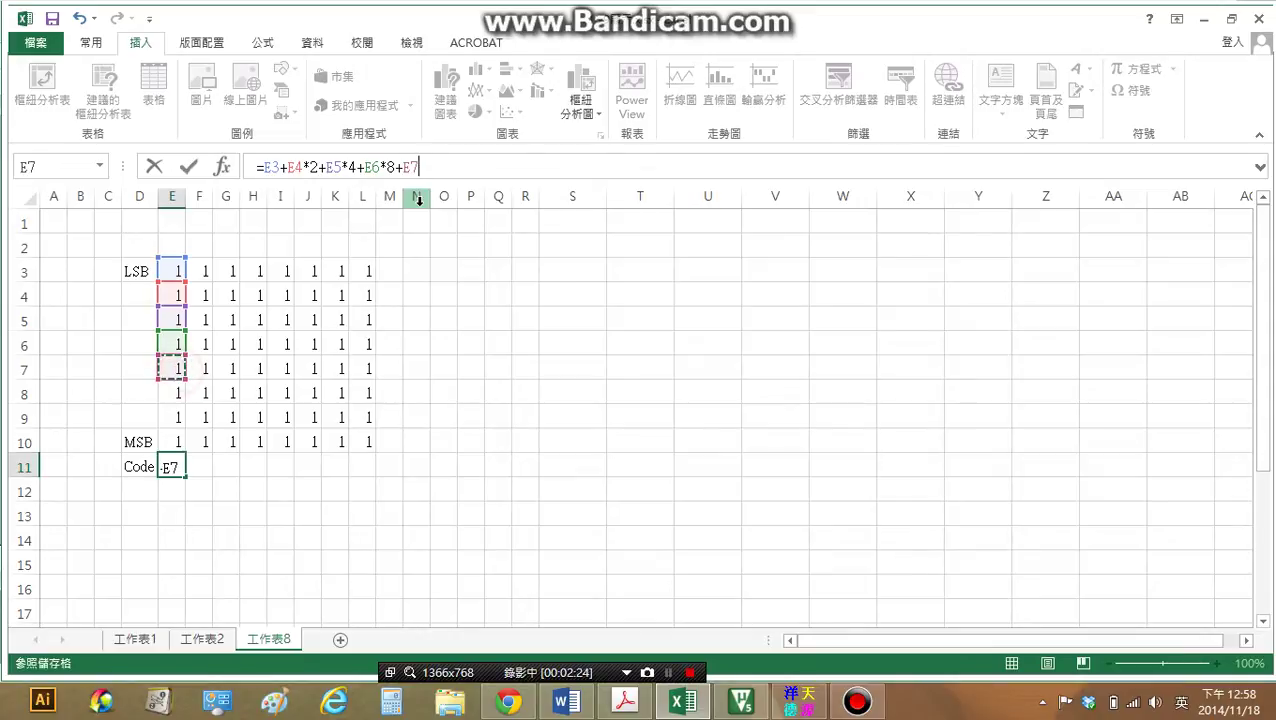
{"action": "type", "text": "*2"}
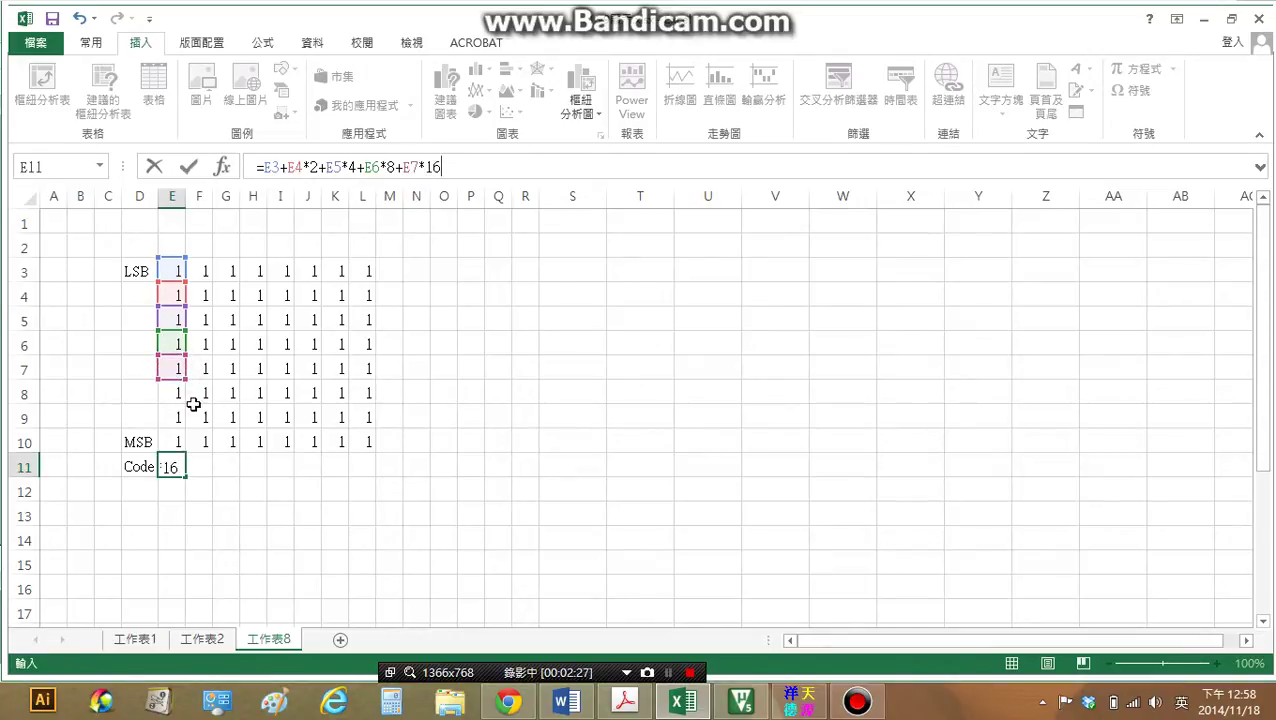
{"action": "type", "text": "+"}
{"action": "left_click", "coordinate": [174, 395]}
{"action": "type", "text": "*"}
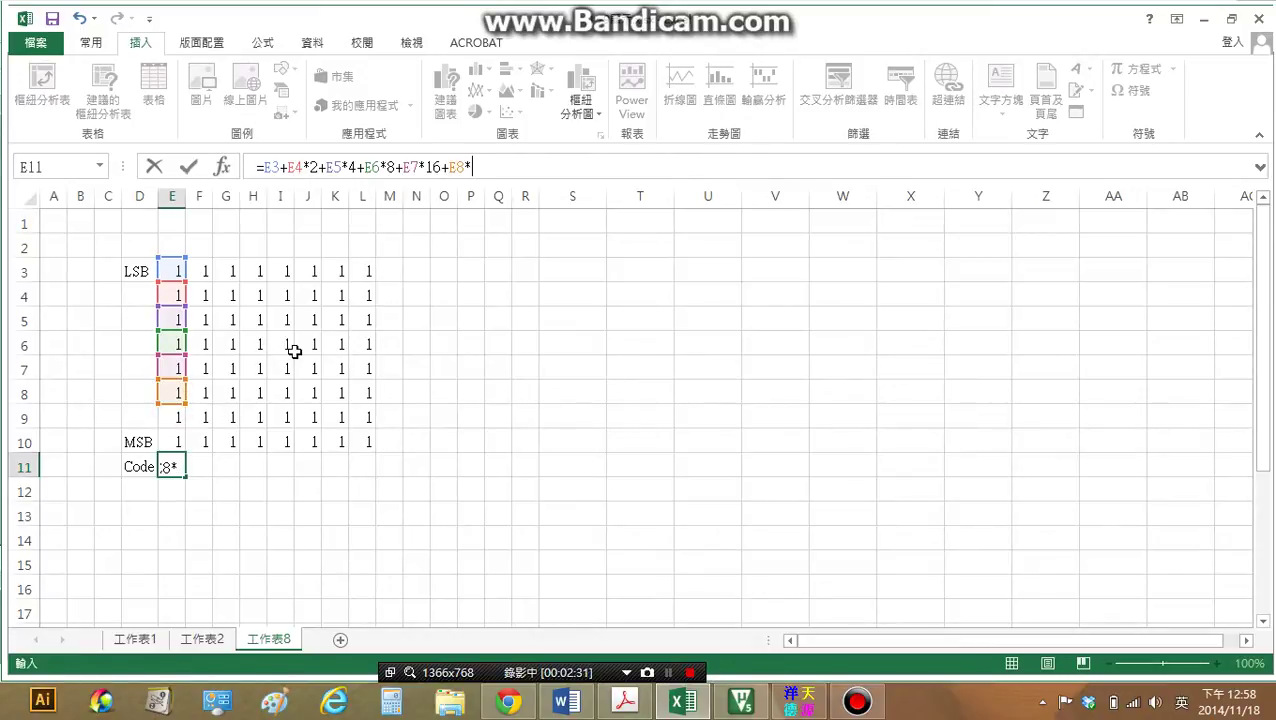
{"action": "type", "text": "32+"}
{"action": "left_click", "coordinate": [176, 419]}
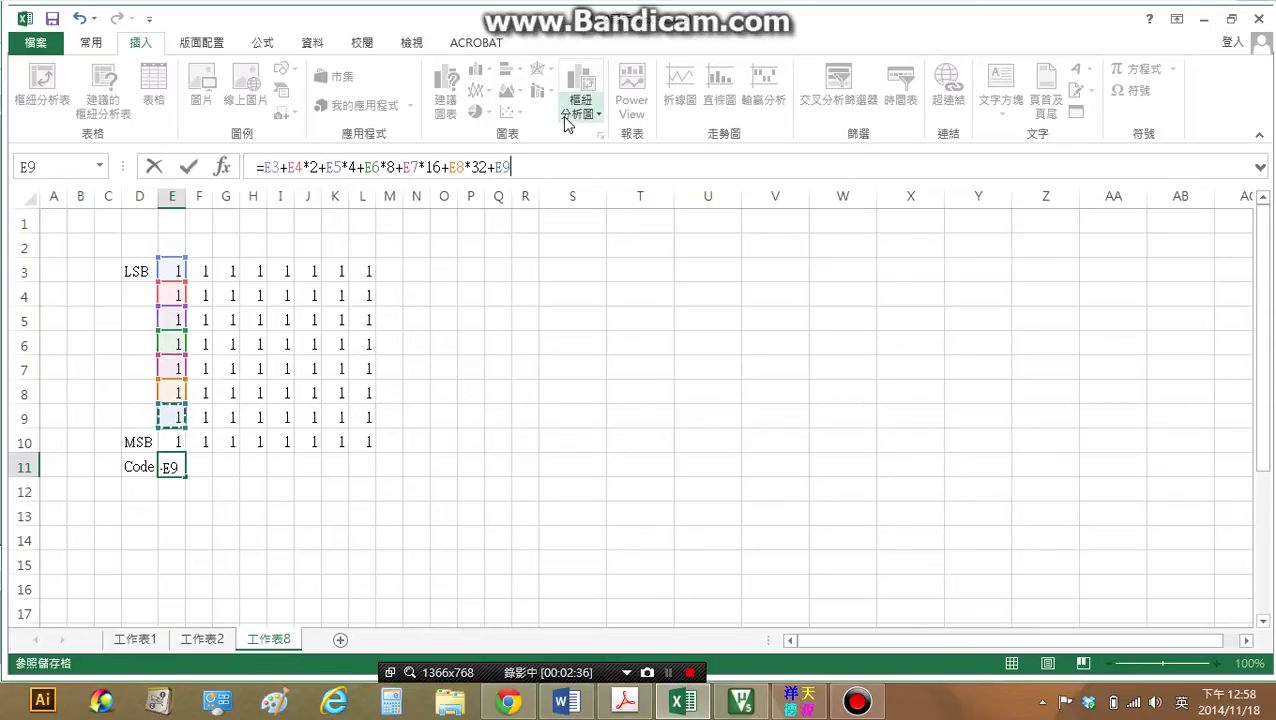
{"action": "type", "text": "*64"}
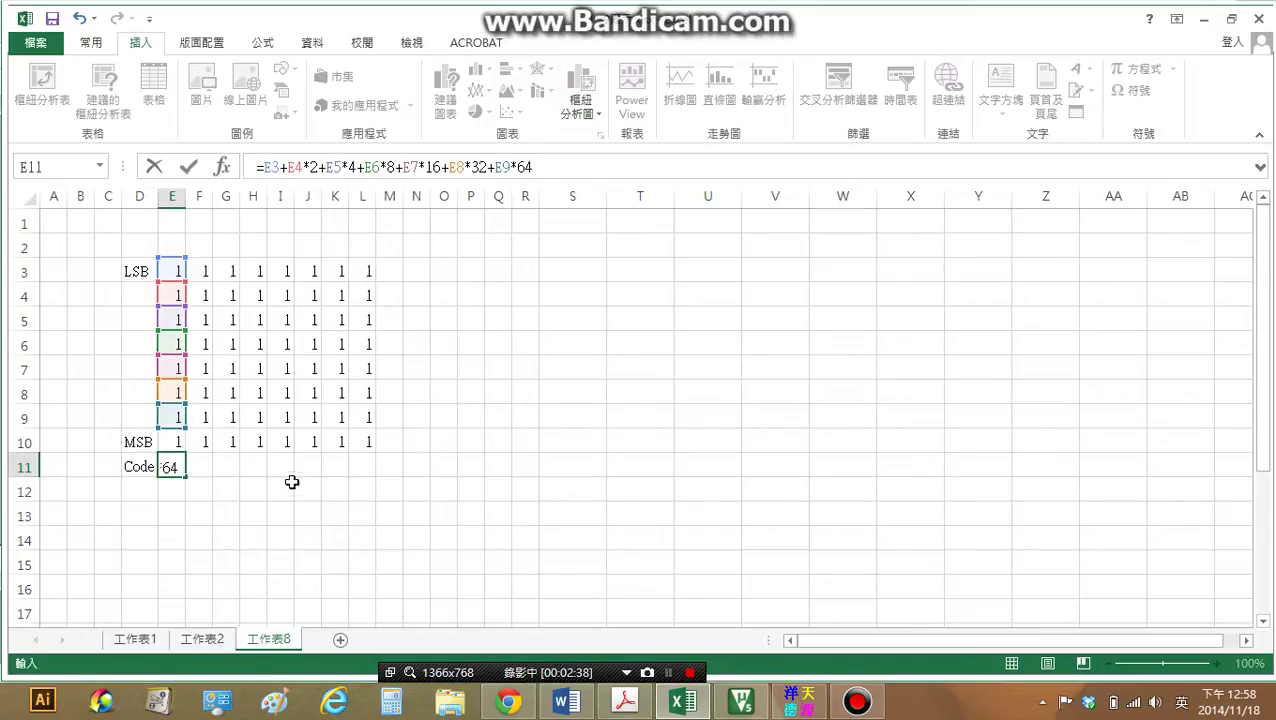
{"action": "type", "text": "+"}
{"action": "left_click", "coordinate": [176, 441]}
Finish the formula with E10*128 so E11 shows 255.
{"action": "type", "text": "*1"}
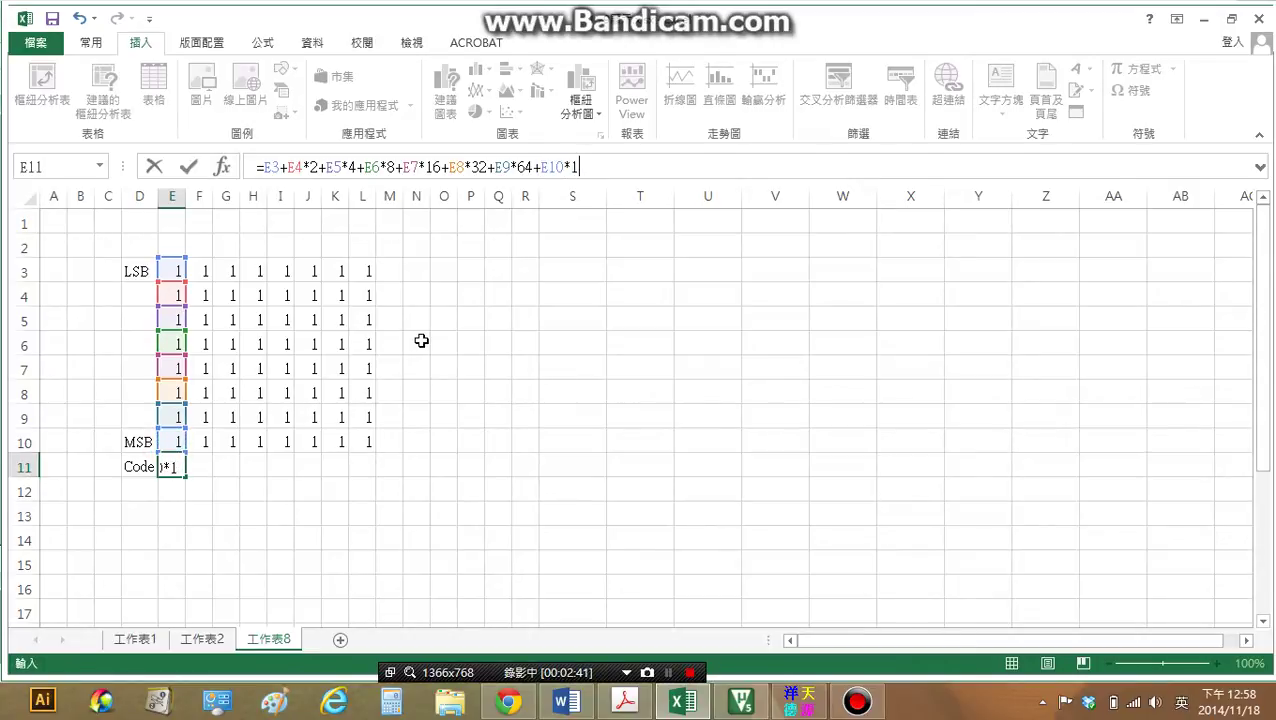
{"action": "type", "text": "28"}
{"action": "key", "text": "Return"}
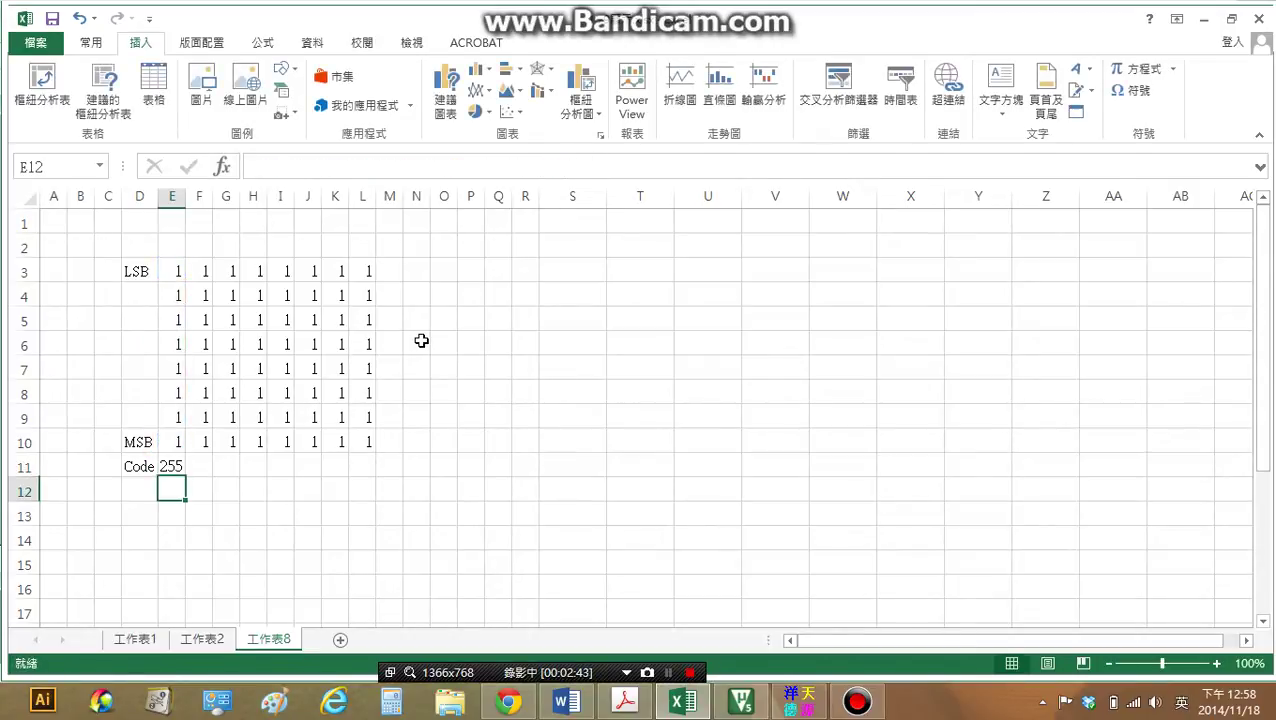
{"action": "left_click", "coordinate": [181, 467]}
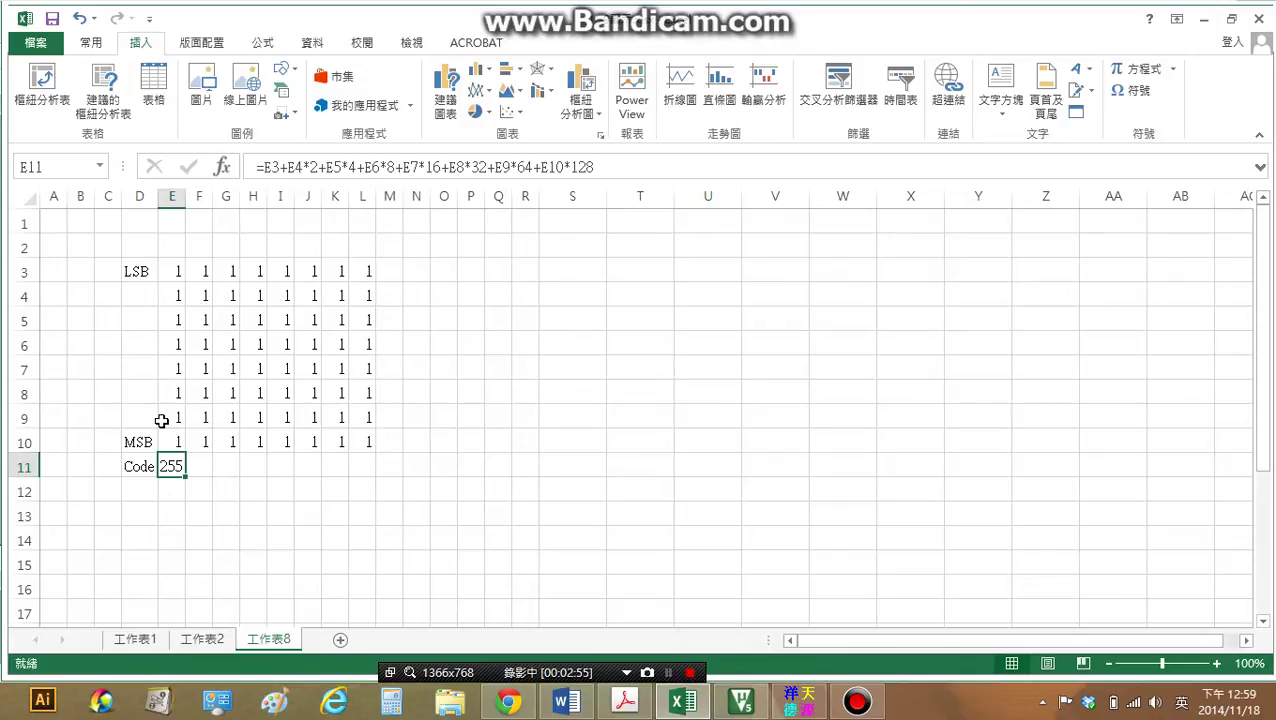
Wrap the E11 formula in BASE with radix 16 so it shows FF.
{"action": "left_click", "coordinate": [260, 167]}
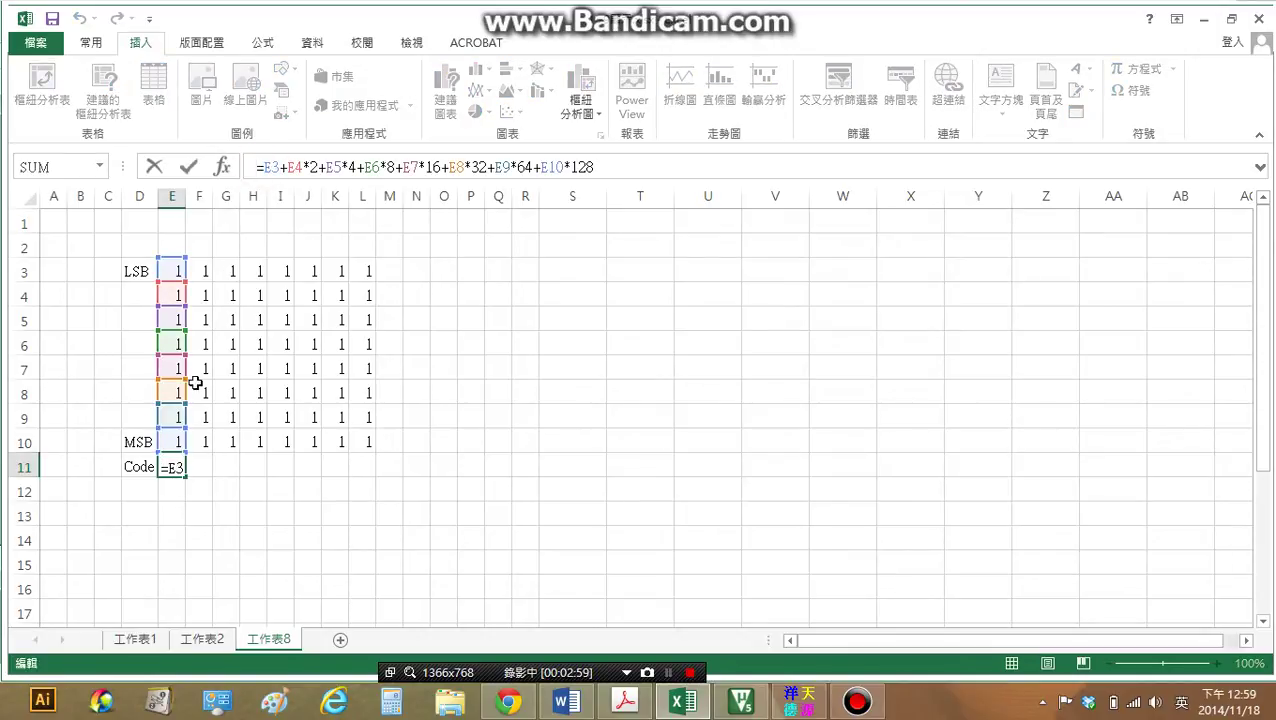
{"action": "left_click", "coordinate": [262, 167]}
{"action": "type", "text": "B"}
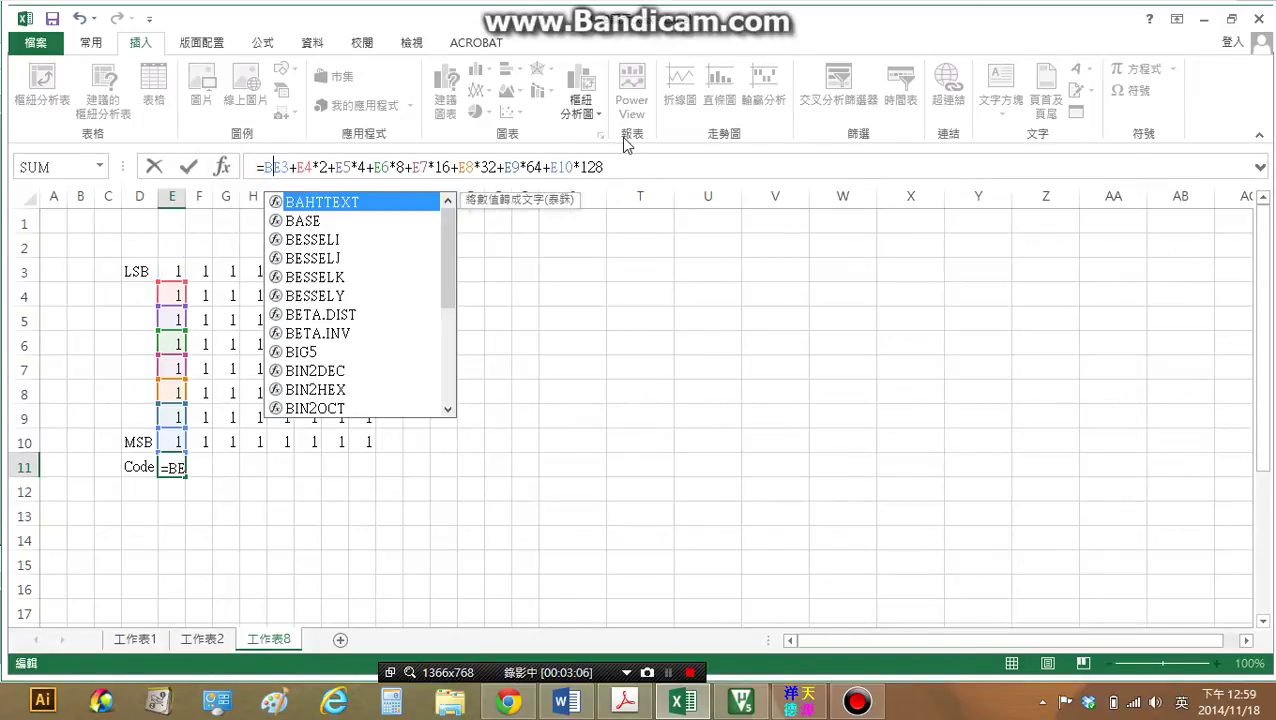
{"action": "type", "text": "AS"}
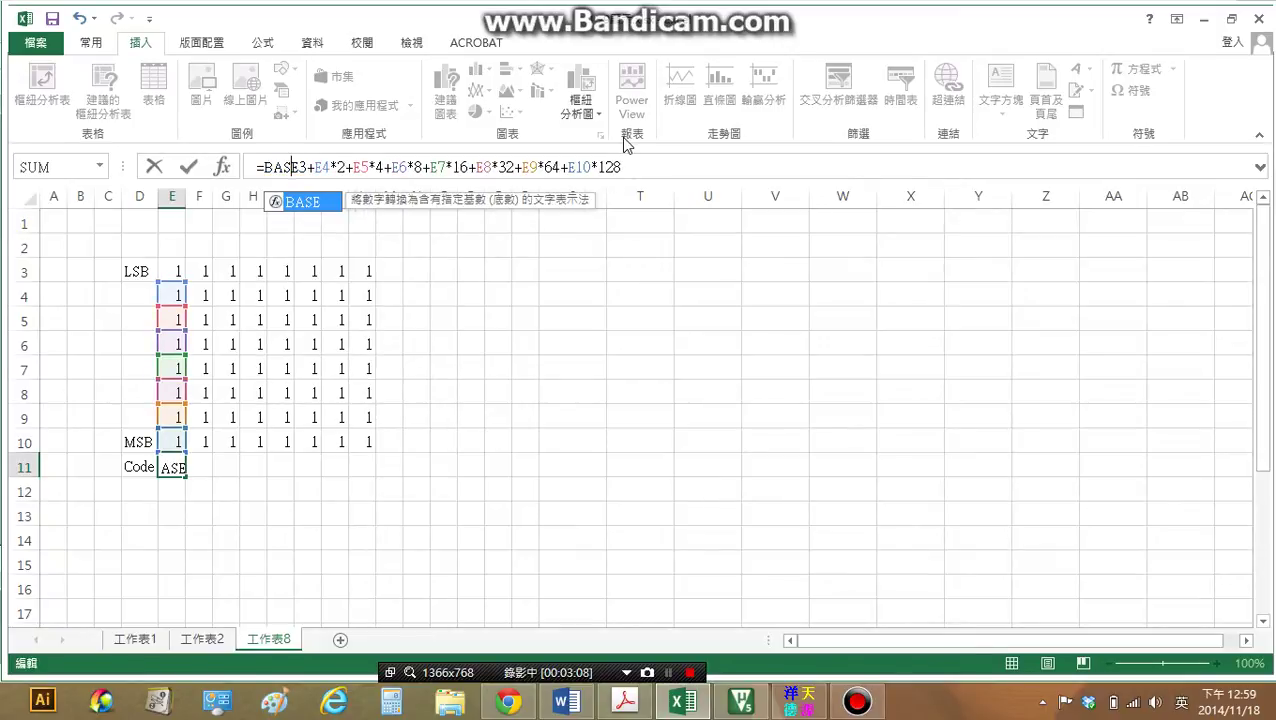
{"action": "type", "text": "E("}
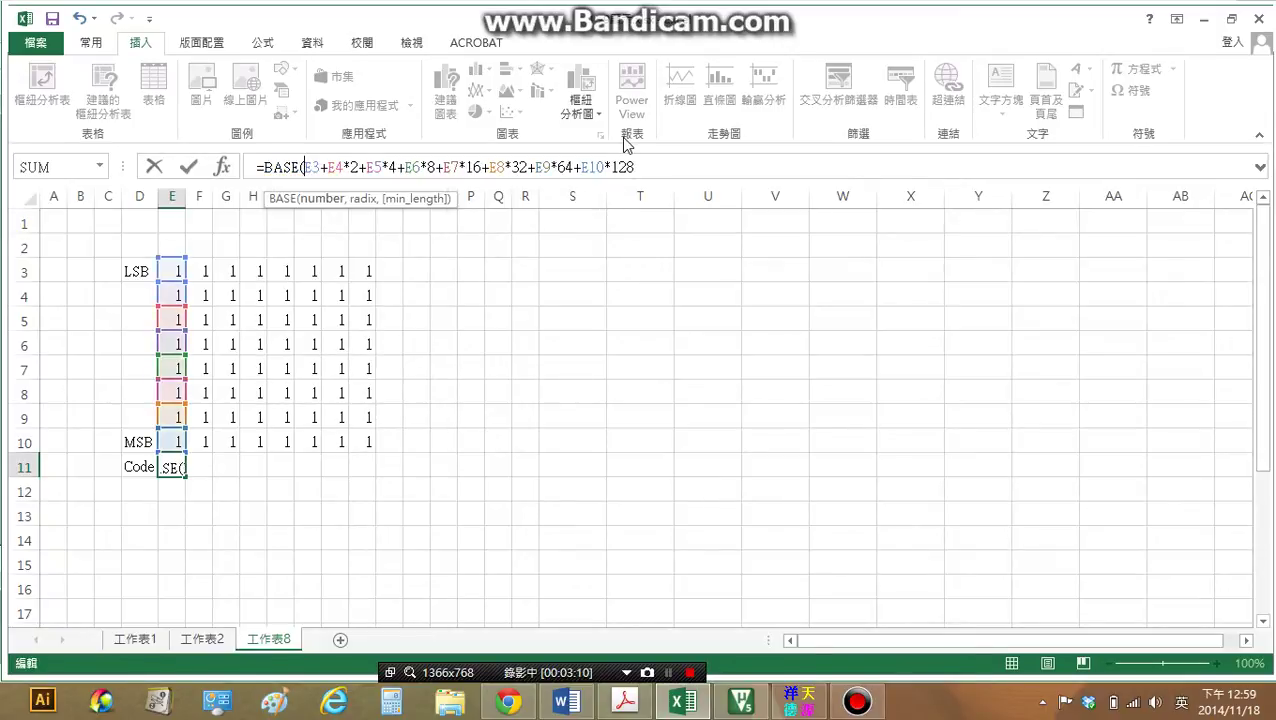
{"action": "left_click", "coordinate": [649, 168]}
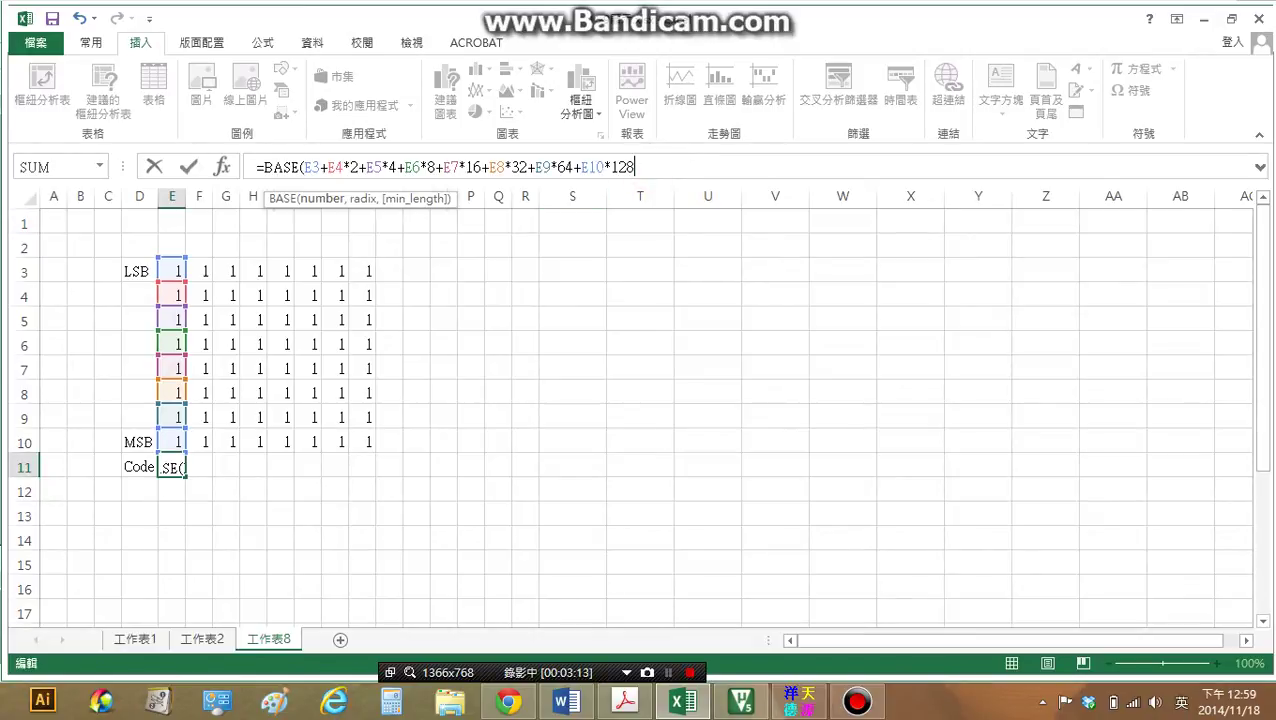
{"action": "type", "text": ","}
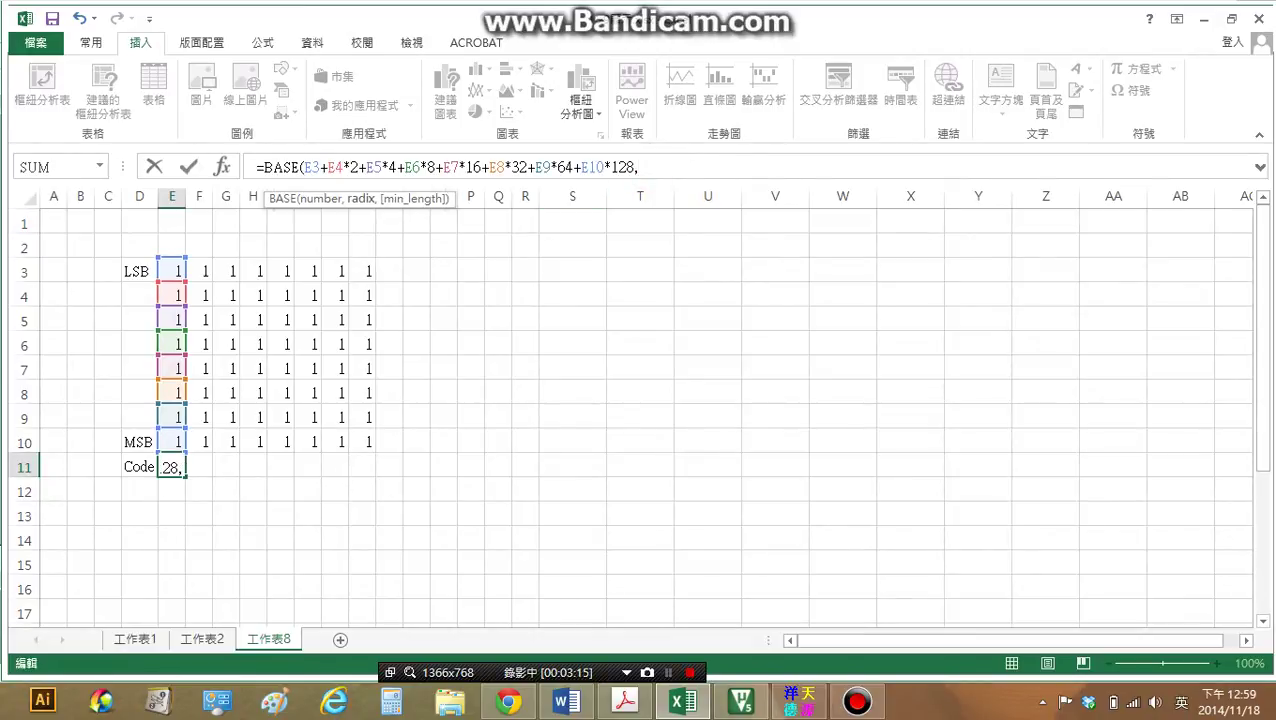
{"action": "type", "text": "16"}
{"action": "key", "text": "Return"}
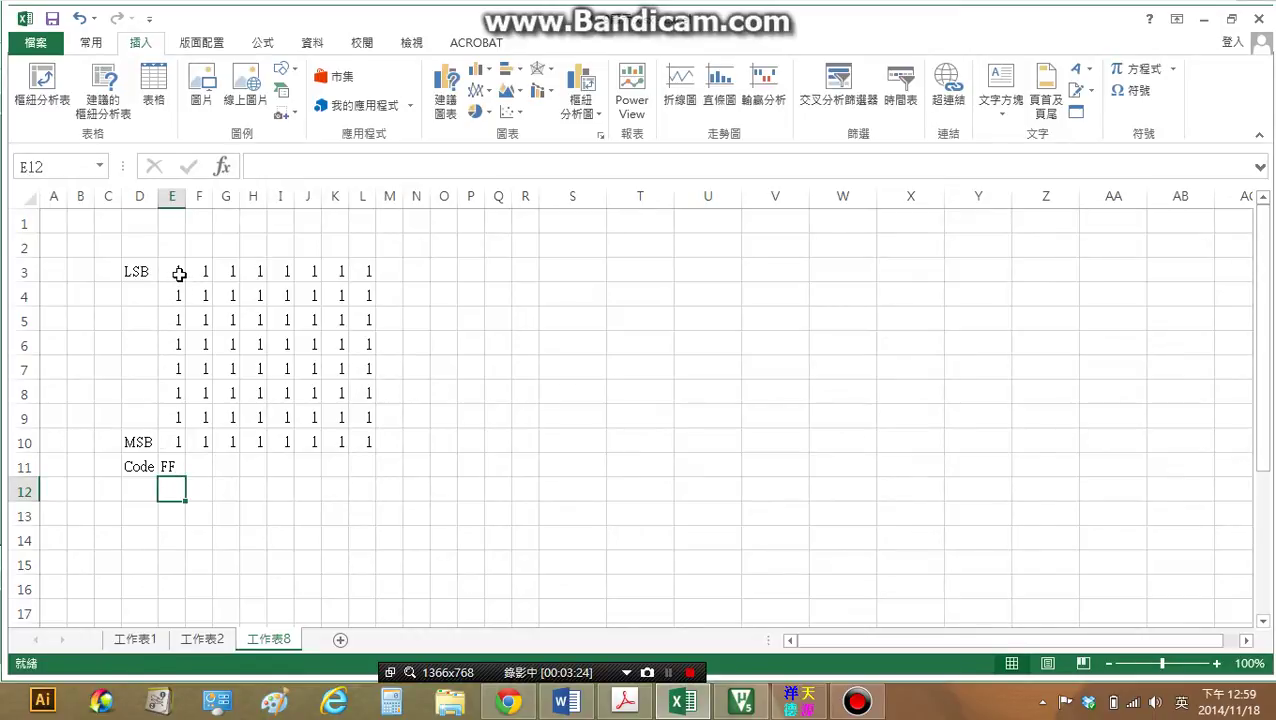
Fill the BASE formula from E11 across to L11, each showing FF.
{"action": "left_click_drag", "start_coordinate": [179, 273], "coordinate": [177, 446]}
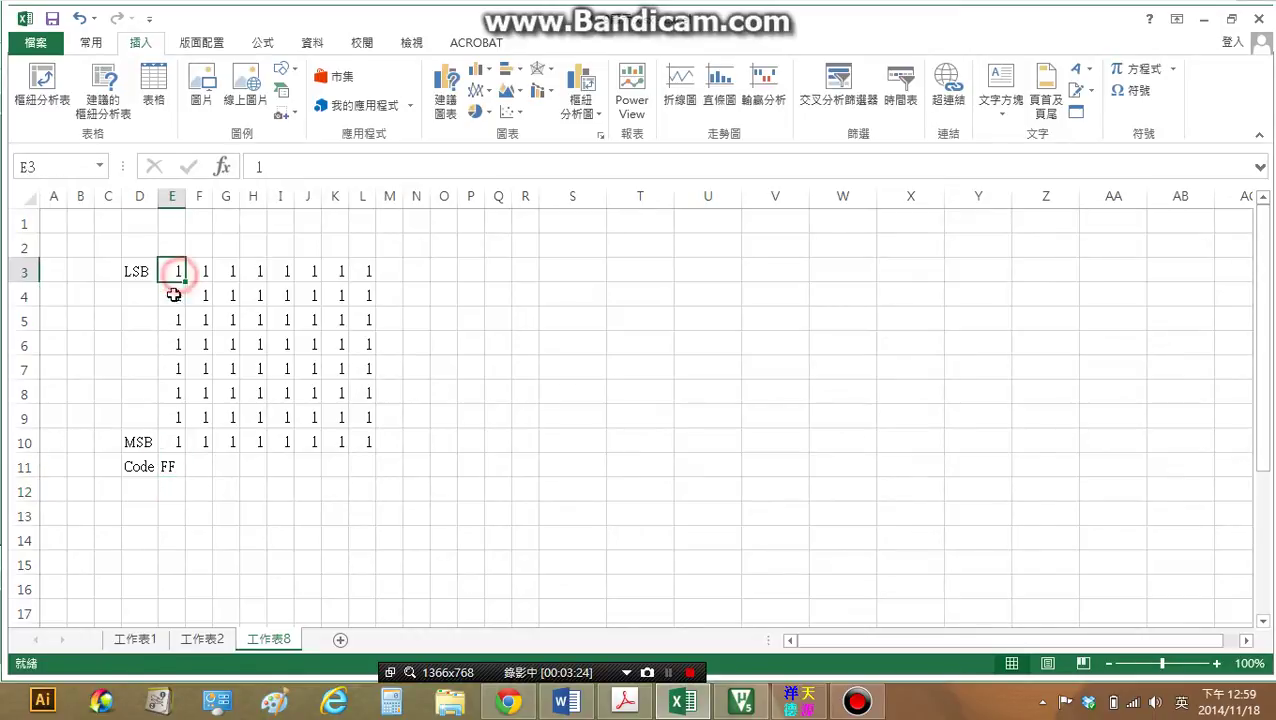
{"action": "left_click", "coordinate": [234, 474]}
{"action": "left_click", "coordinate": [165, 472]}
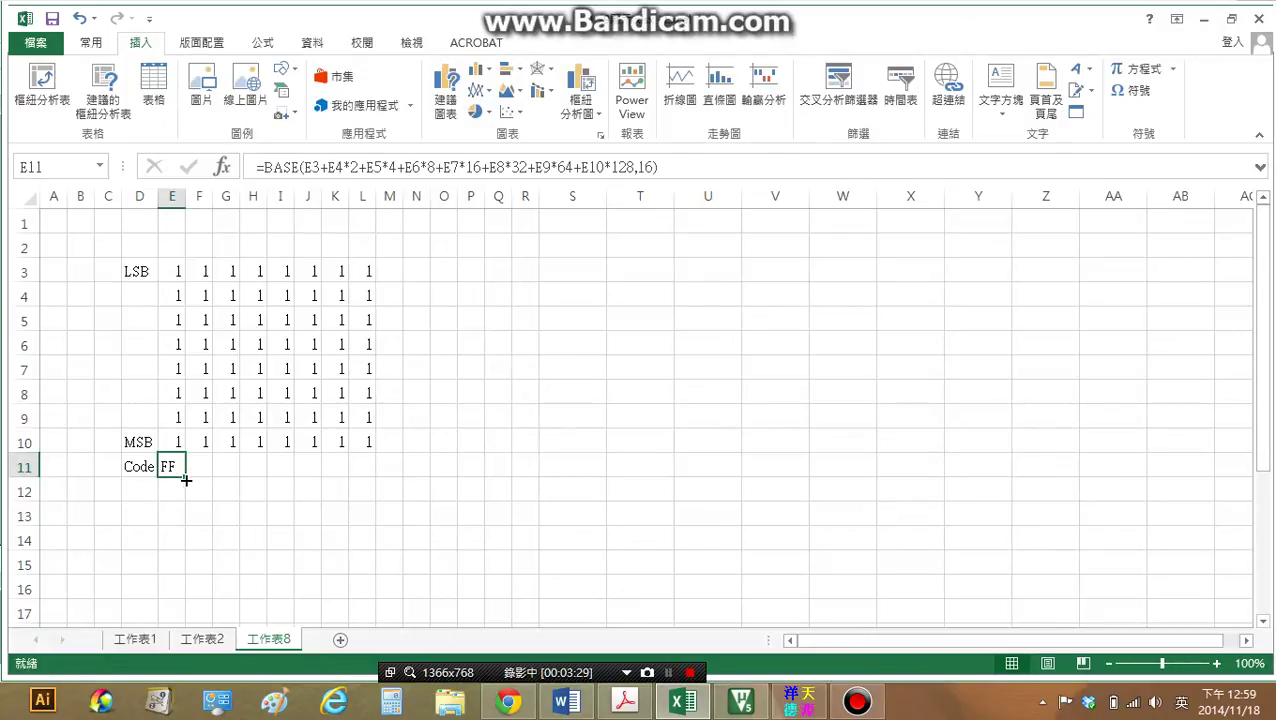
{"action": "left_click_drag", "start_coordinate": [186, 481], "coordinate": [372, 471]}
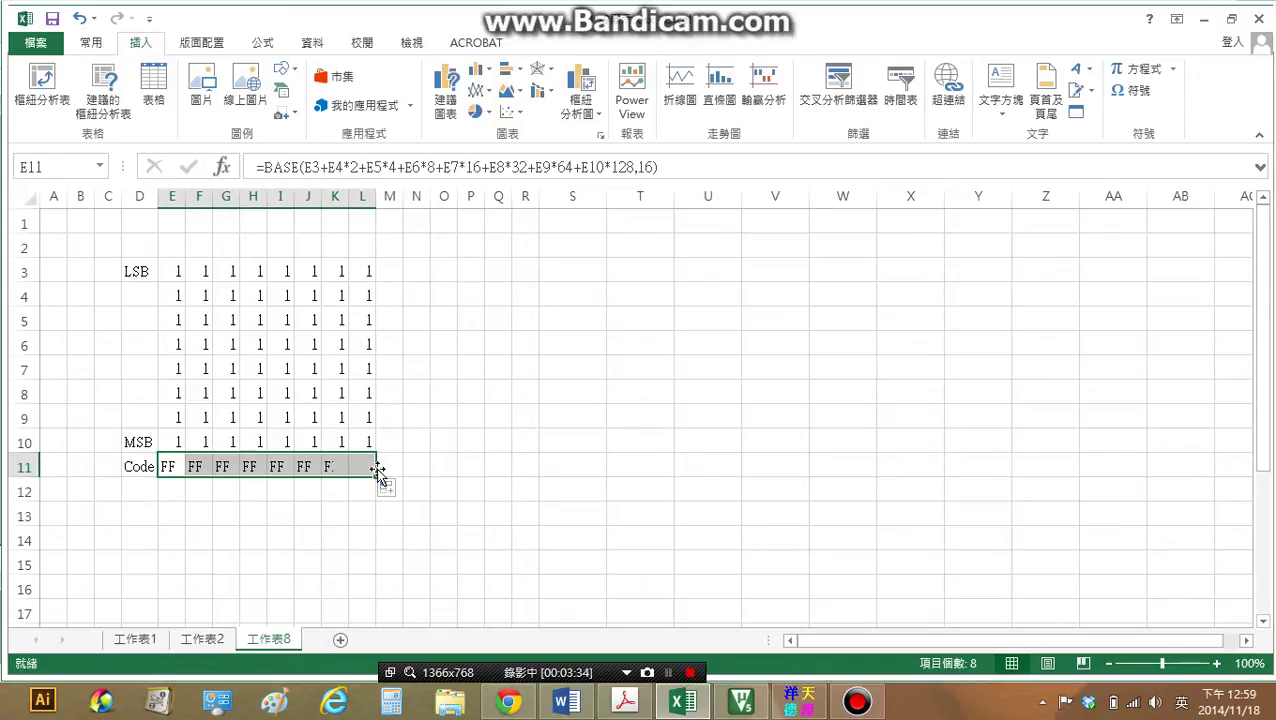
{"action": "left_click", "coordinate": [469, 487]}
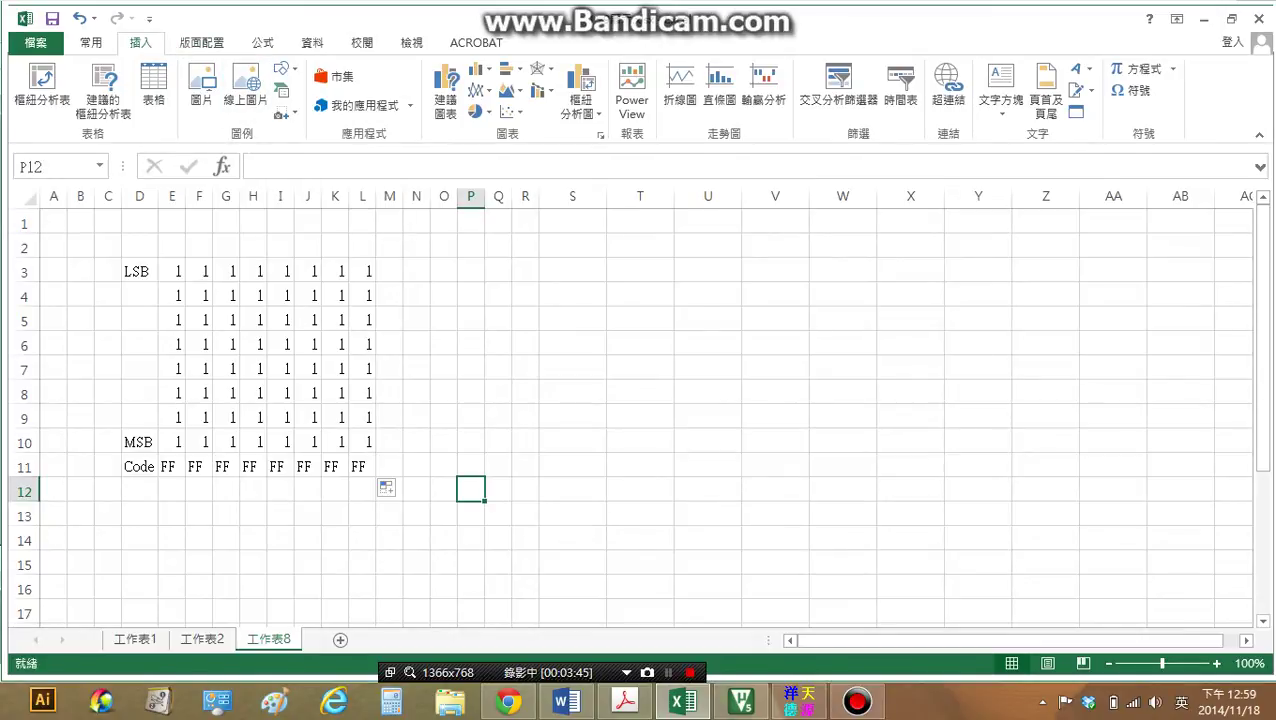
Insert the Black Circle symbol (●, 25CF) into cell P12.
{"action": "left_click", "coordinate": [1133, 90]}
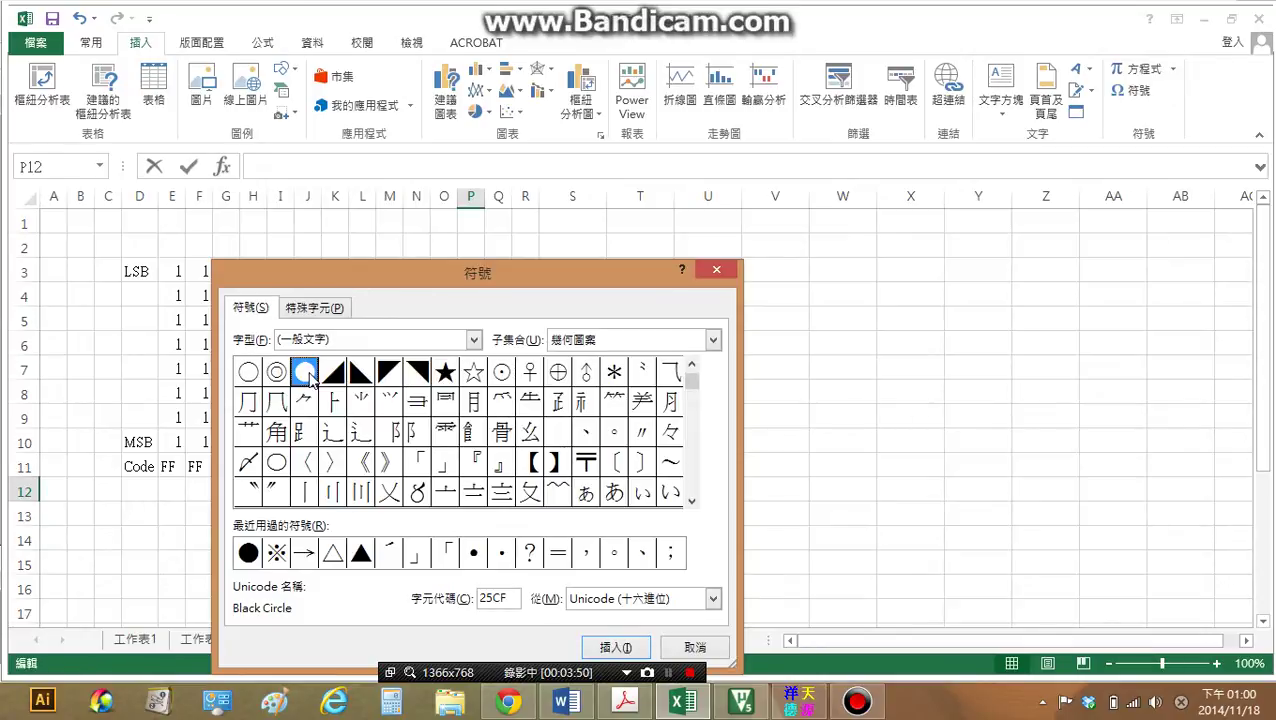
{"action": "left_click", "coordinate": [585, 642]}
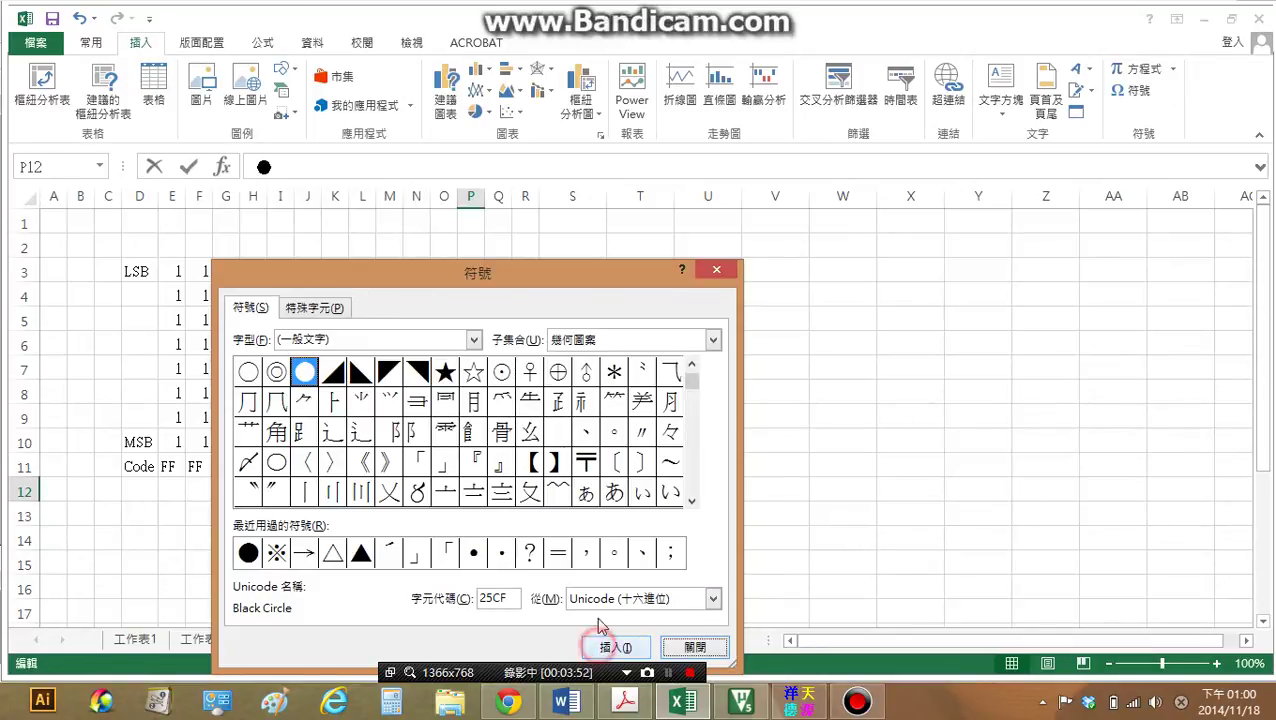
{"action": "left_click", "coordinate": [716, 270]}
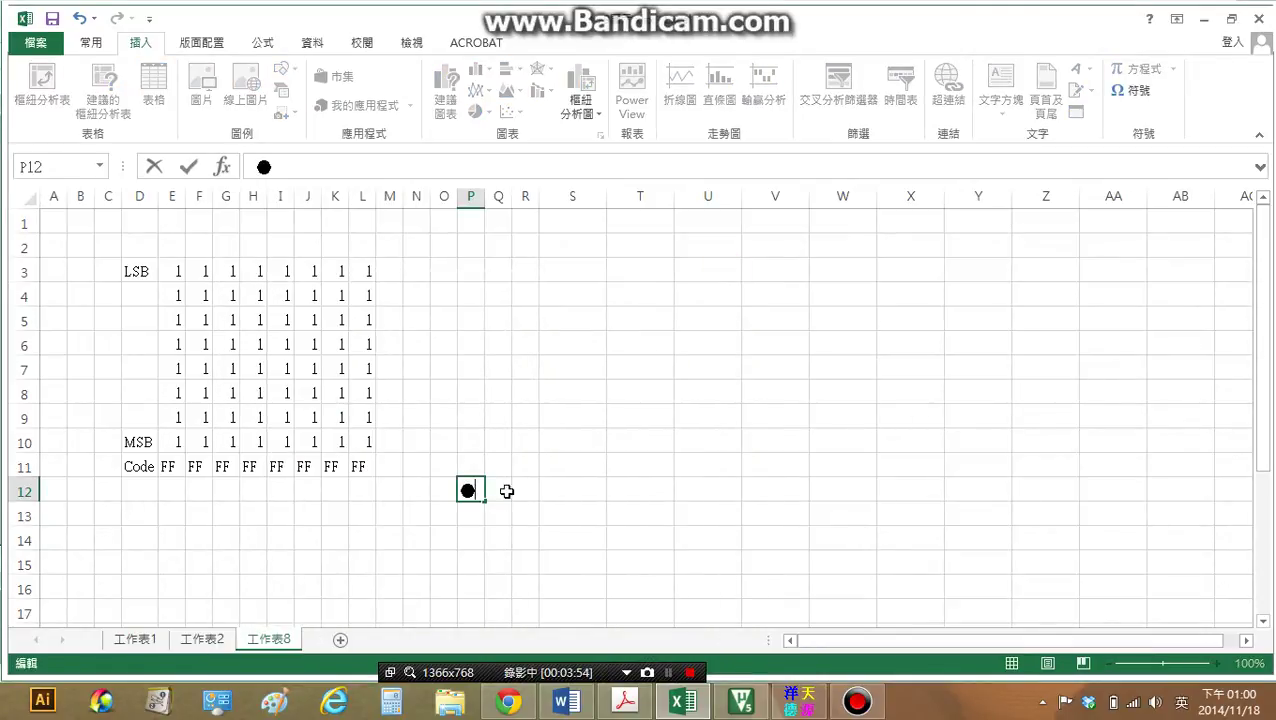
{"action": "left_click", "coordinate": [507, 491]}
Copy the circle from P12 and paste it across G3:J3 and down column G.
{"action": "key", "text": "ctrl+c"}
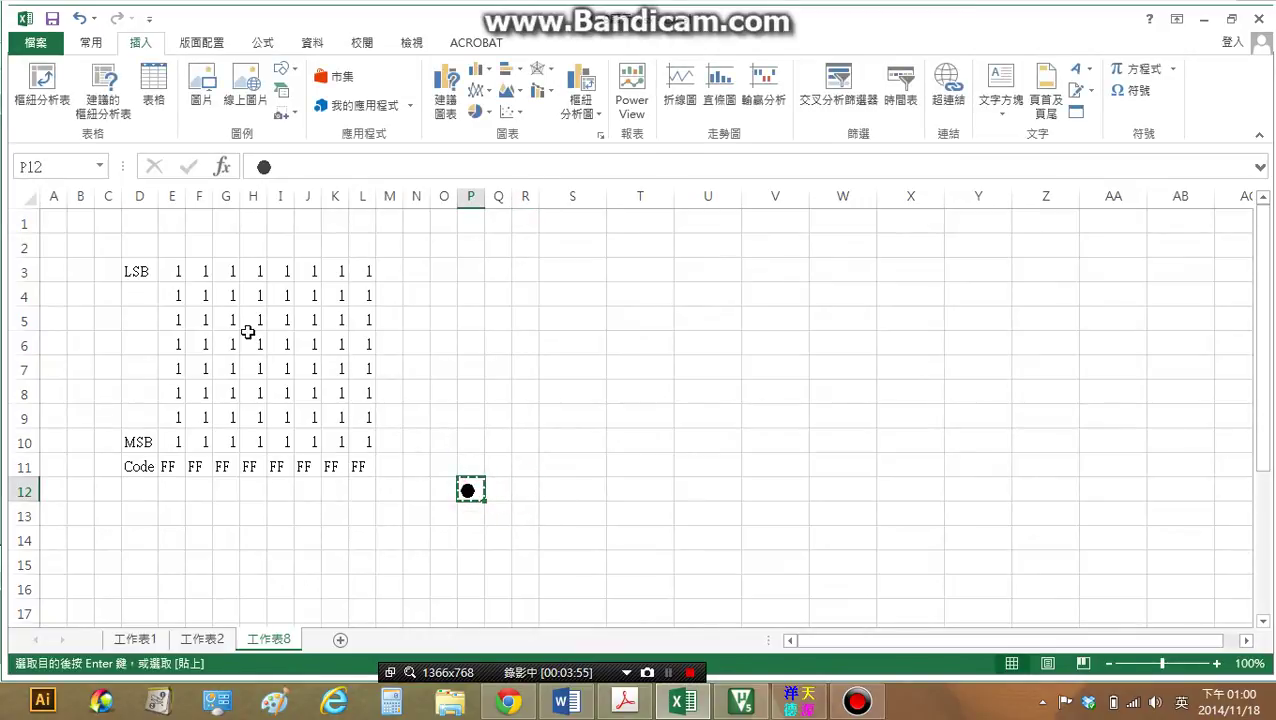
{"action": "left_click", "coordinate": [167, 268]}
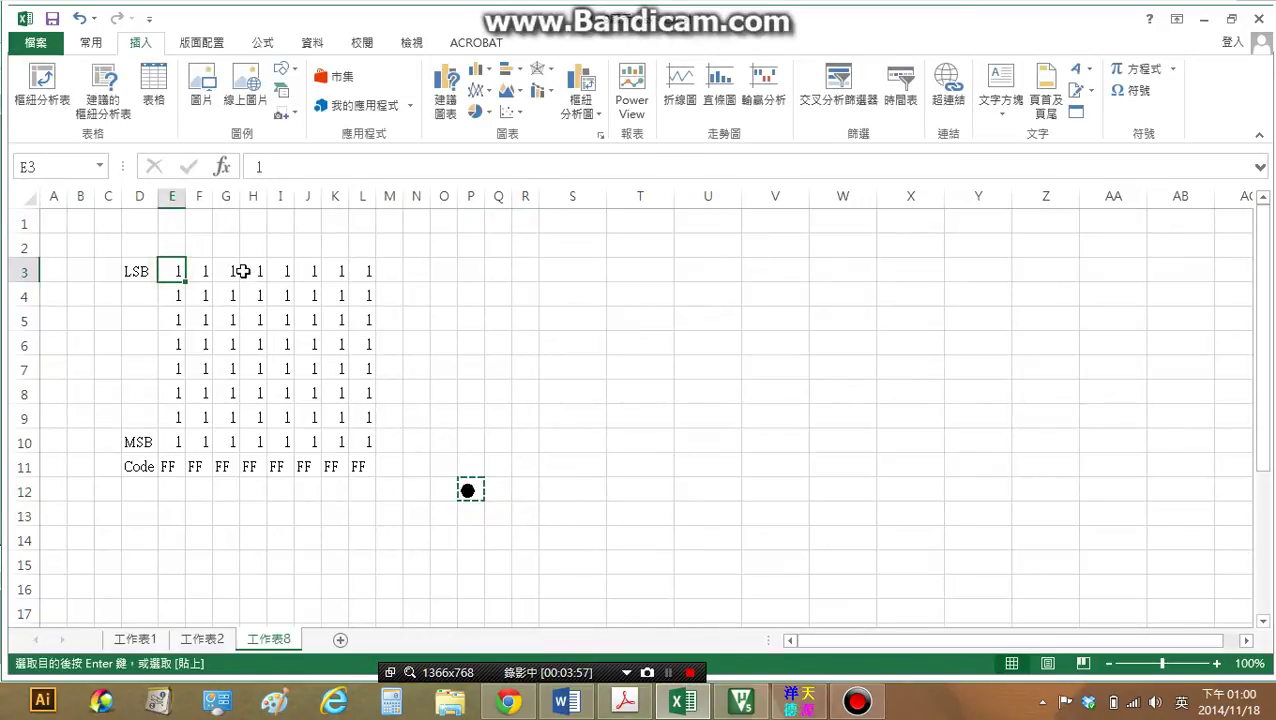
{"action": "left_click", "coordinate": [237, 270]}
{"action": "key", "text": "ctrl+v"}
{"action": "left_click", "coordinate": [251, 272]}
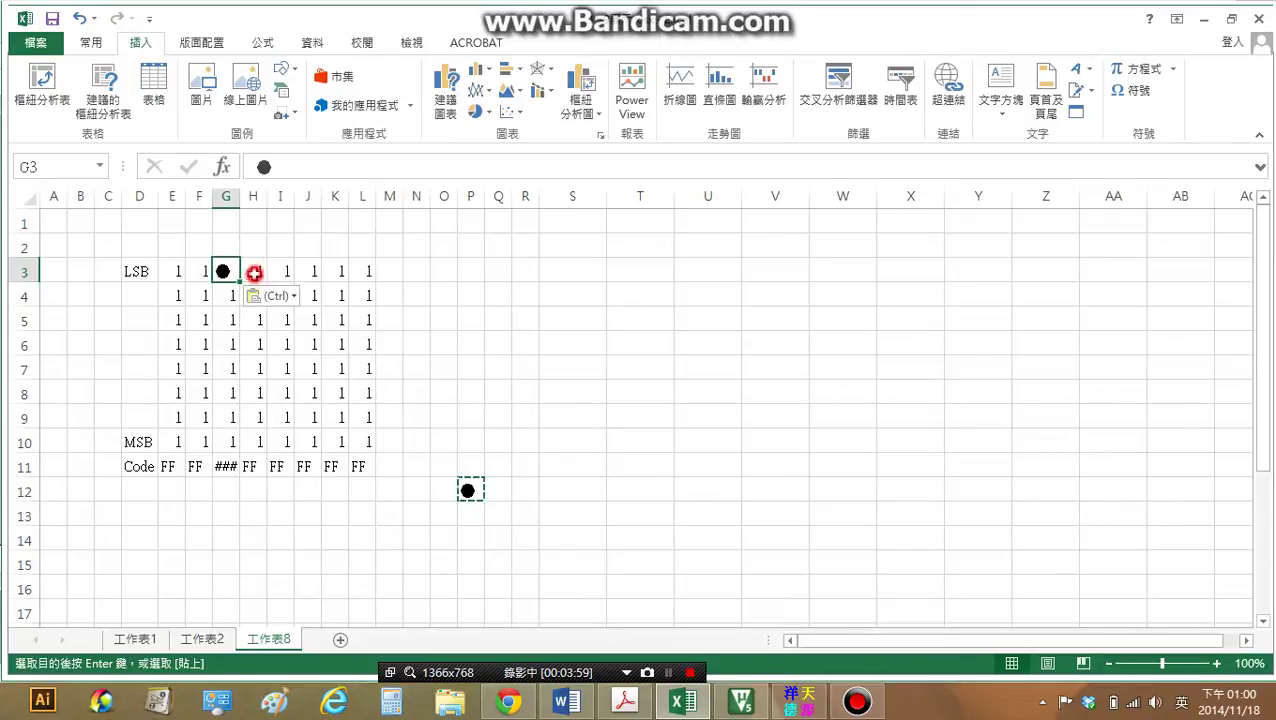
{"action": "key", "text": "ctrl+v"}
{"action": "left_click", "coordinate": [286, 272]}
{"action": "key", "text": "ctrl+v"}
{"action": "left_click", "coordinate": [310, 271]}
{"action": "key", "text": "ctrl+v"}
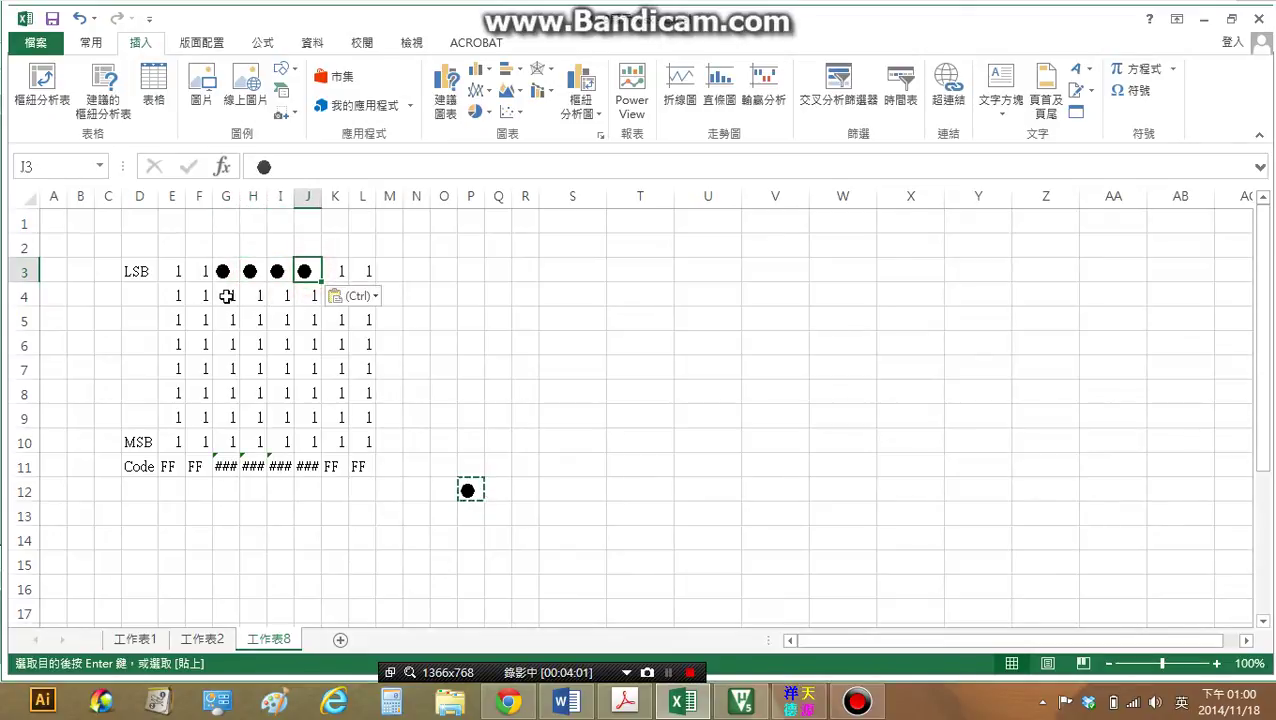
{"action": "left_click", "coordinate": [226, 296]}
{"action": "key", "text": "ctrl+v"}
{"action": "left_click", "coordinate": [228, 319]}
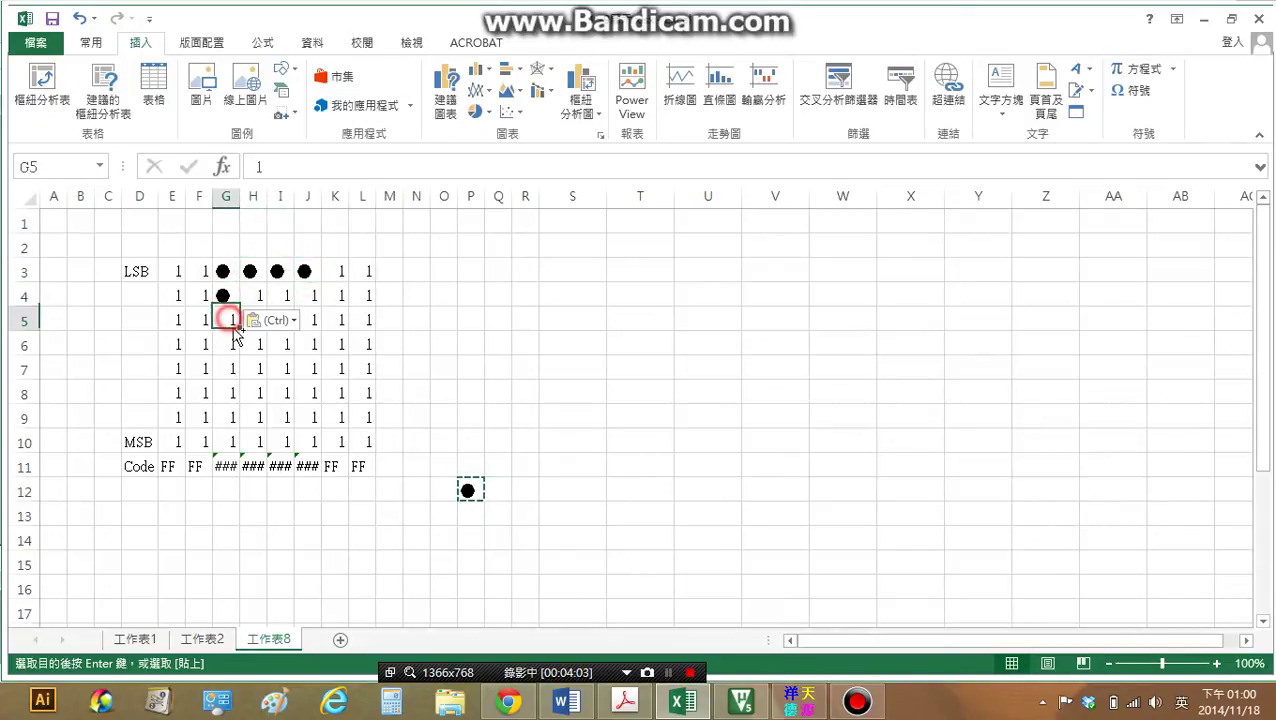
{"action": "key", "text": "ctrl+v"}
{"action": "left_click", "coordinate": [230, 345]}
{"action": "key", "text": "ctrl+v"}
Paste circles along row 6, down column J and back along row 9 to G9.
{"action": "left_click", "coordinate": [252, 345]}
{"action": "key", "text": "ctrl+v"}
{"action": "left_click", "coordinate": [282, 345]}
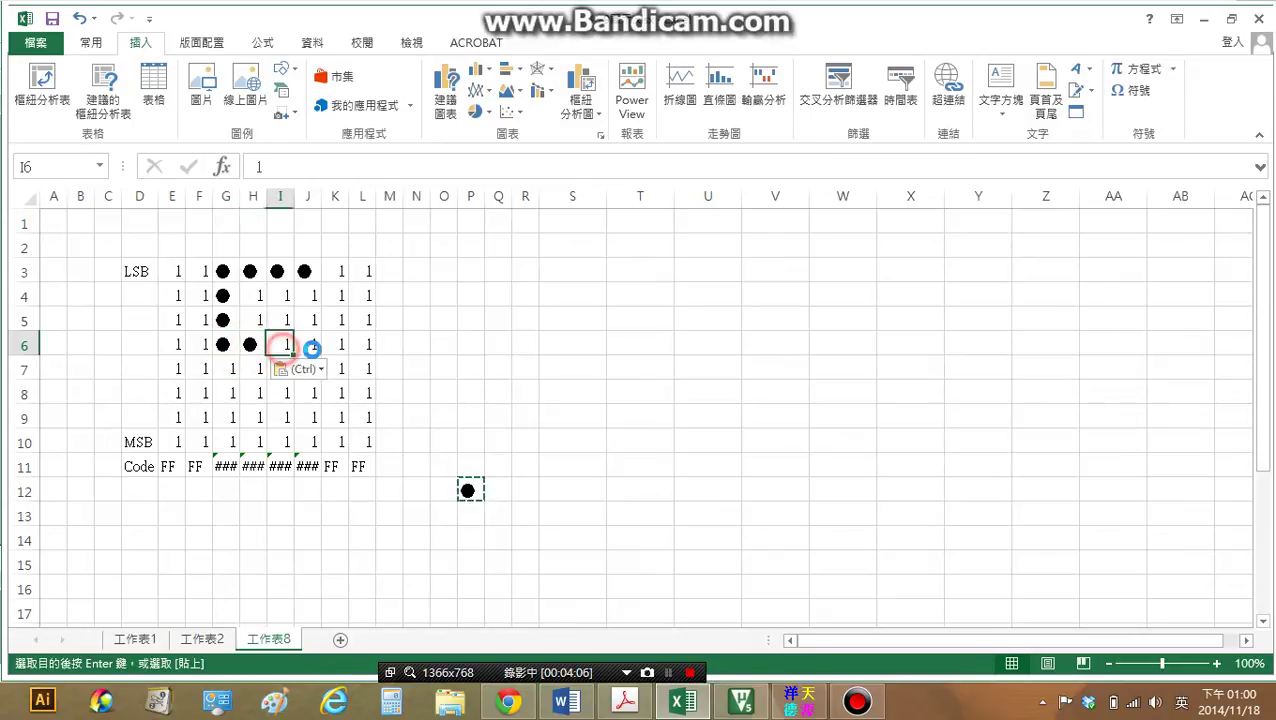
{"action": "key", "text": "ctrl+v"}
{"action": "left_click", "coordinate": [314, 347]}
{"action": "key", "text": "ctrl+v"}
{"action": "left_click", "coordinate": [302, 367]}
{"action": "key", "text": "ctrl+v"}
{"action": "left_click", "coordinate": [319, 393]}
{"action": "key", "text": "ctrl+v"}
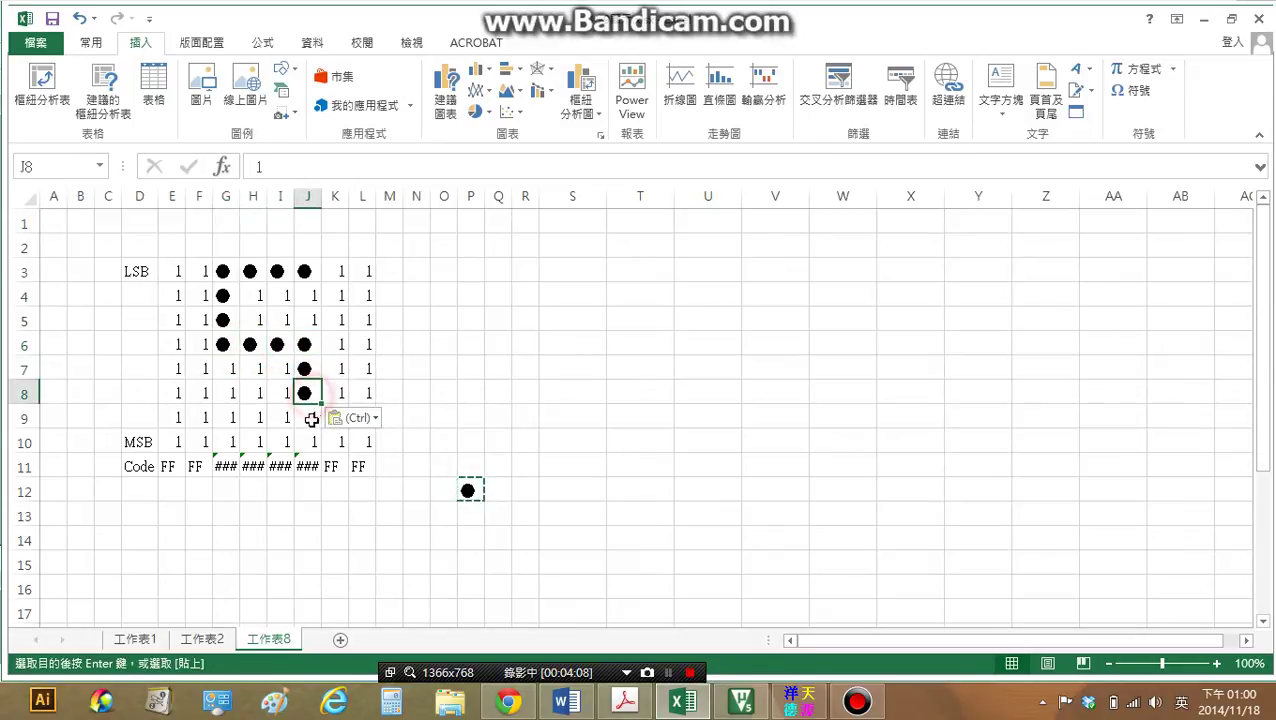
{"action": "left_click", "coordinate": [313, 419]}
{"action": "key", "text": "ctrl+v"}
{"action": "left_click", "coordinate": [285, 415]}
{"action": "key", "text": "ctrl+v"}
{"action": "left_click", "coordinate": [260, 415]}
{"action": "key", "text": "ctrl+v"}
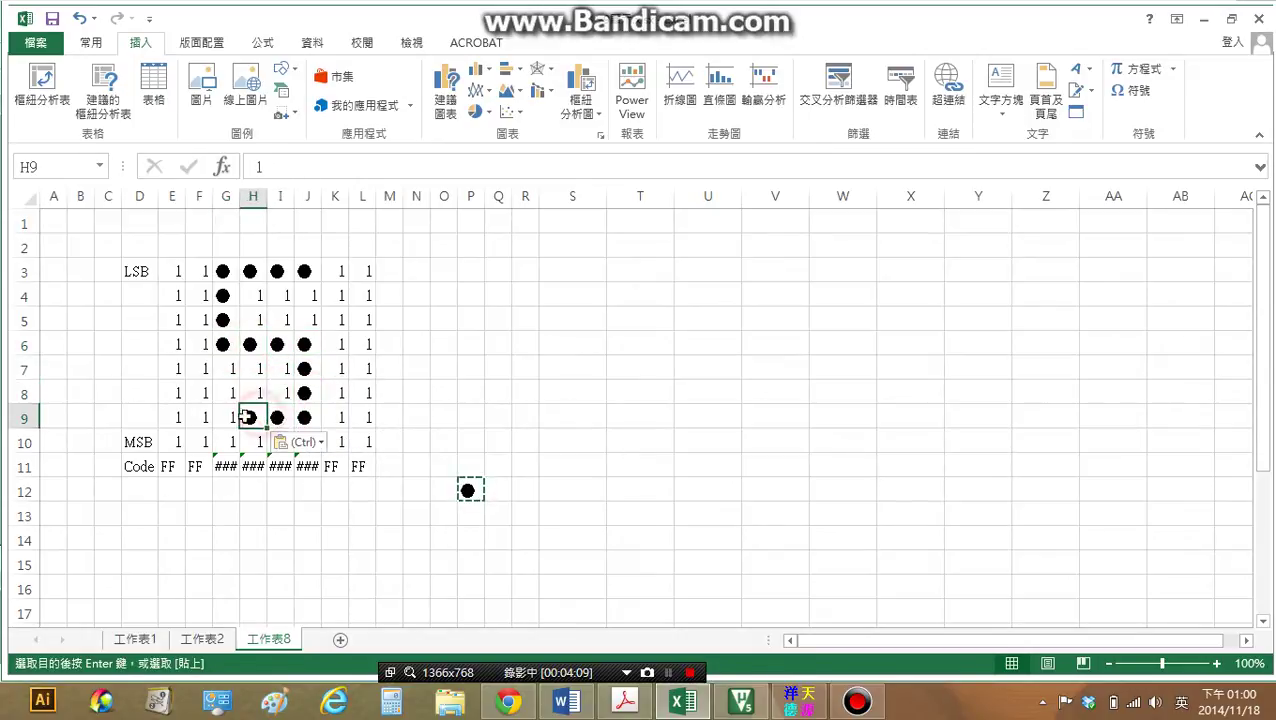
{"action": "left_click", "coordinate": [233, 419]}
{"action": "key", "text": "ctrl+v"}
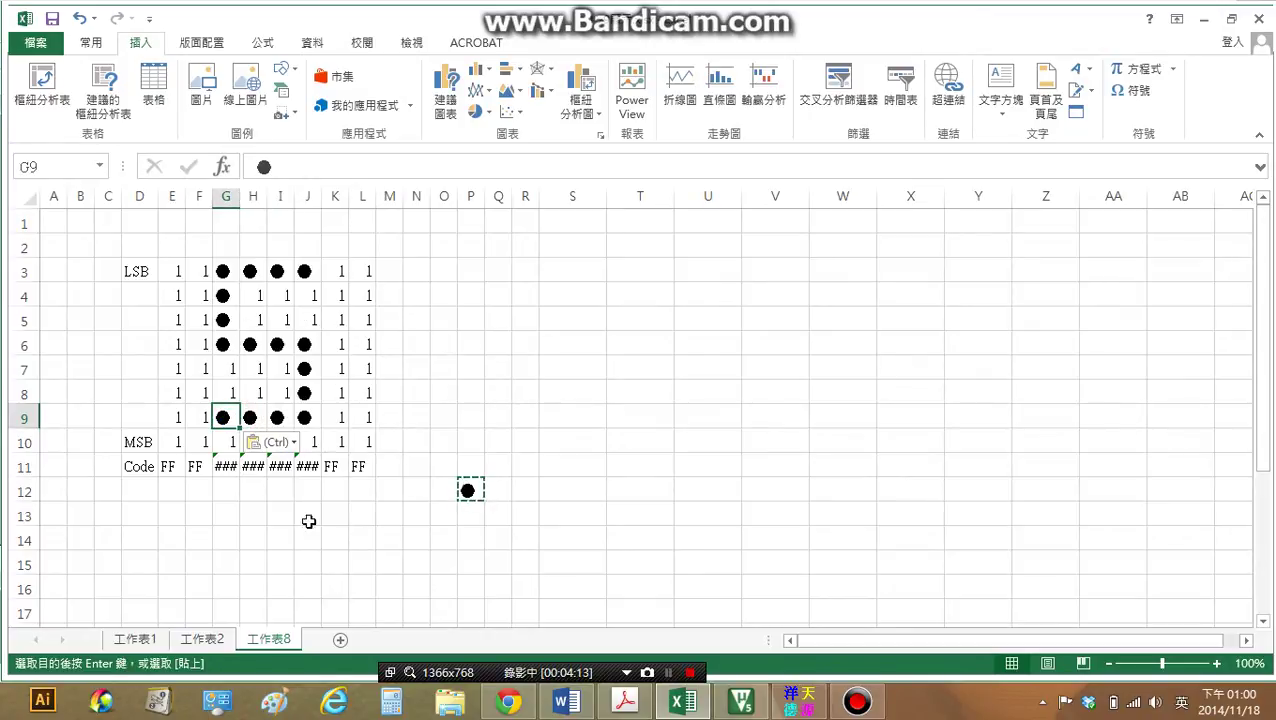
Check the Code cells H11 and I11, then search for the ● symbol.
{"action": "left_click", "coordinate": [308, 490]}
{"action": "left_click", "coordinate": [250, 467]}
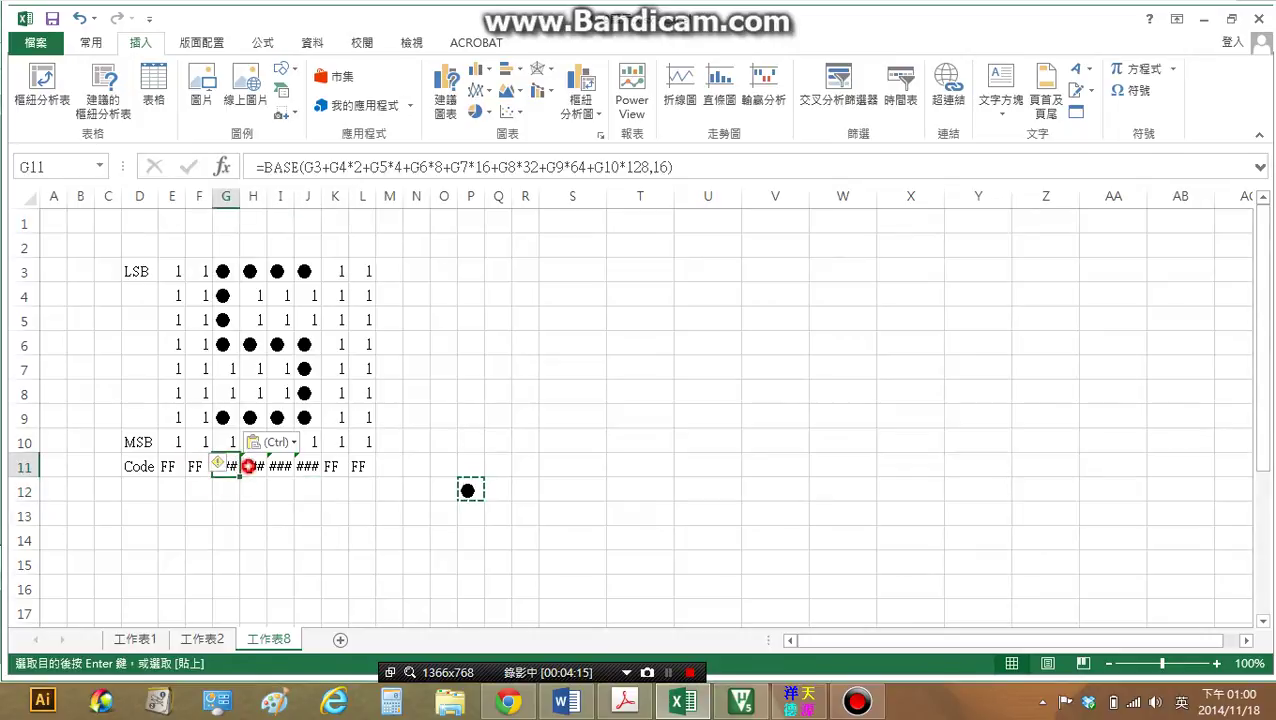
{"action": "left_click", "coordinate": [289, 466]}
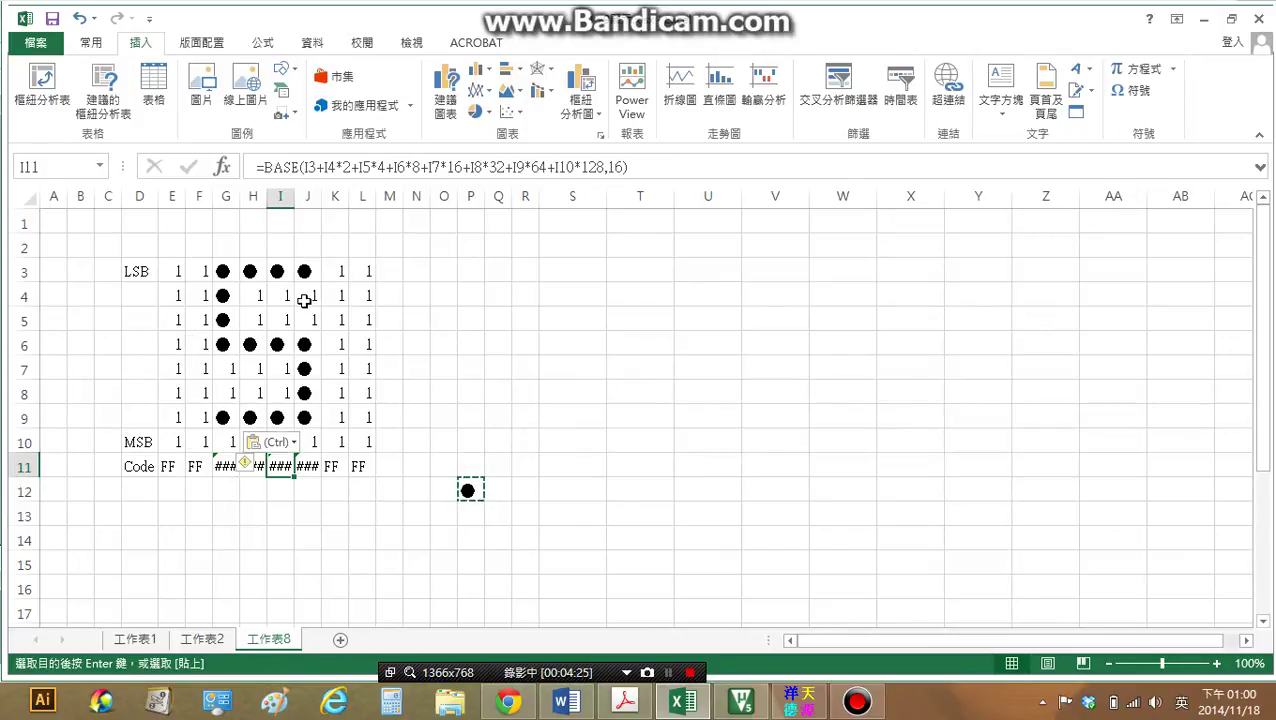
{"action": "key", "text": "ctrl+f"}
{"action": "key", "text": "ctrl+v"}
Replace all 17 ● circles with 0.
{"action": "left_click", "coordinate": [411, 438]}
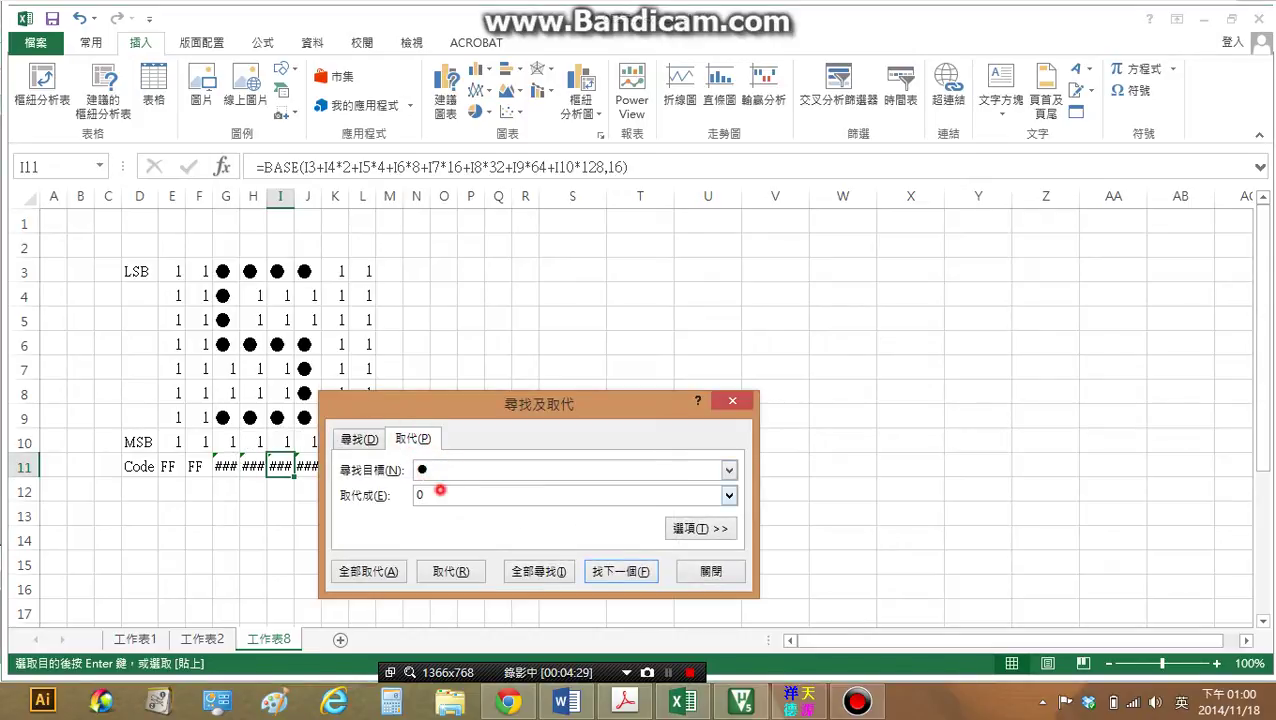
{"action": "left_click_drag", "start_coordinate": [440, 490], "coordinate": [407, 503]}
{"action": "left_click", "coordinate": [371, 572]}
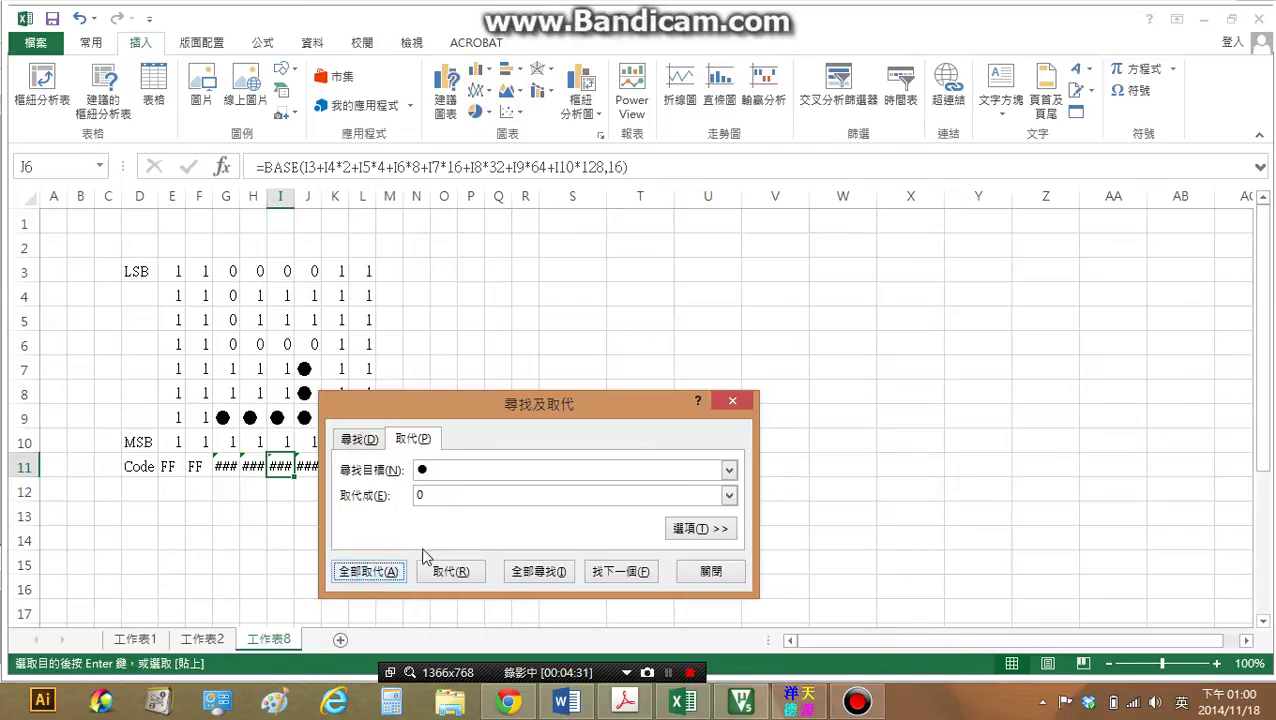
{"action": "left_click", "coordinate": [652, 400]}
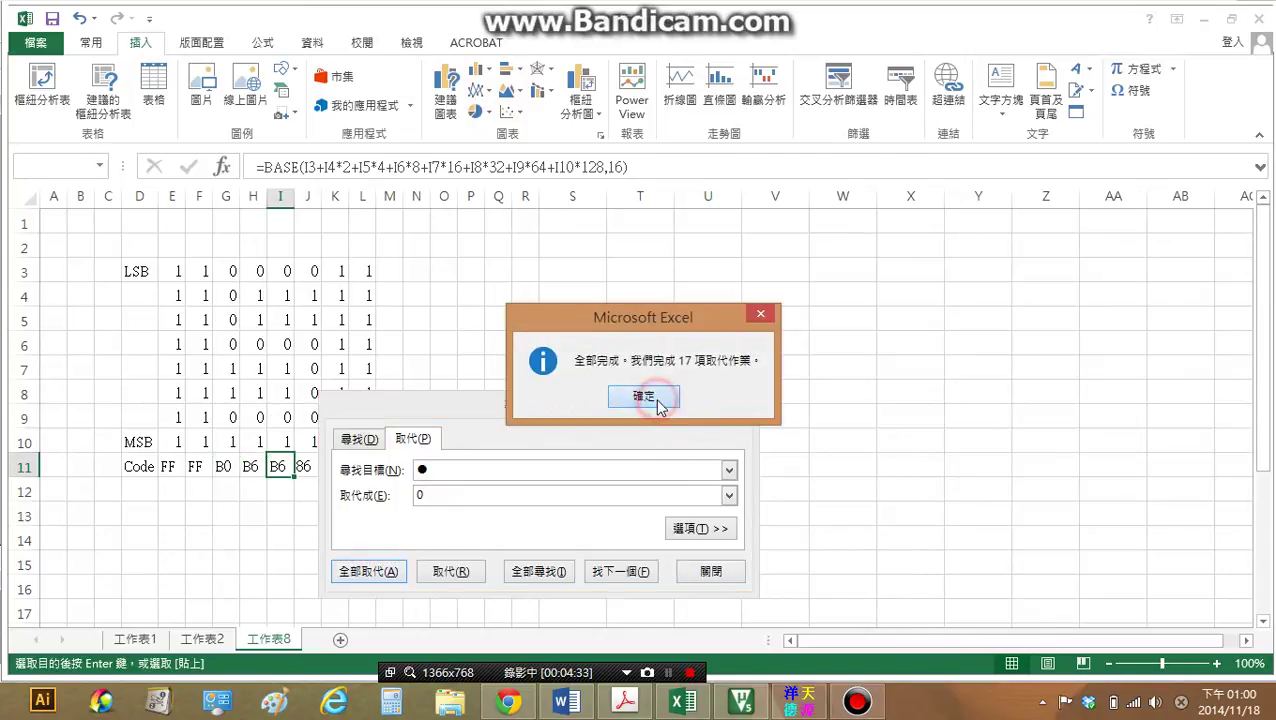
{"action": "left_click", "coordinate": [727, 405]}
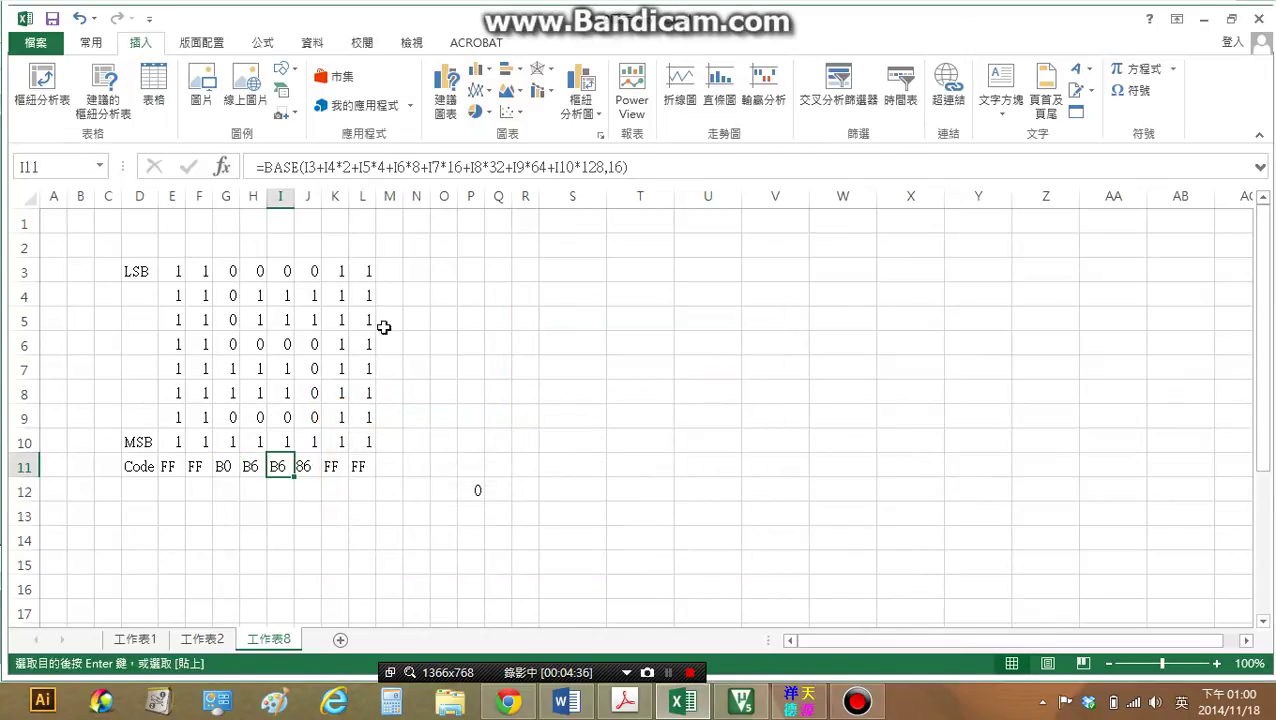
Review the Code row (FF FF B0 B6 B6 86 FF FF) and delete P12's value.
{"action": "left_click", "coordinate": [198, 512]}
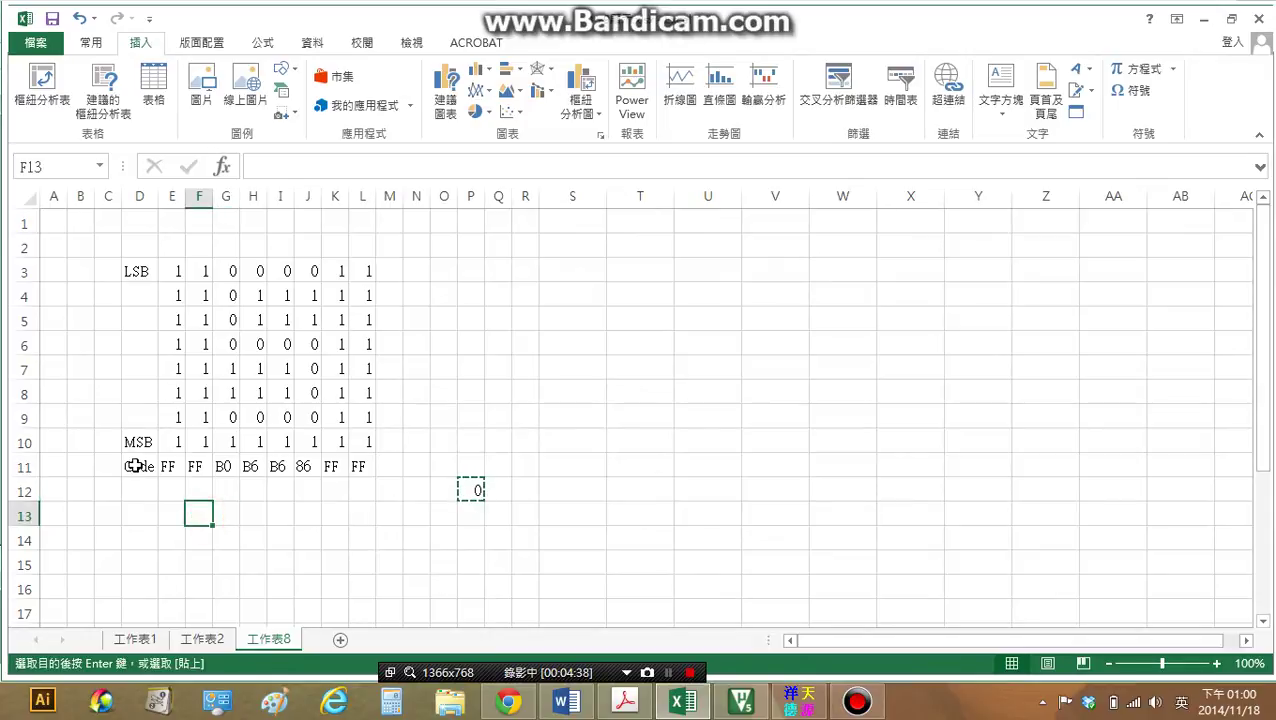
{"action": "left_click_drag", "start_coordinate": [131, 466], "coordinate": [362, 466]}
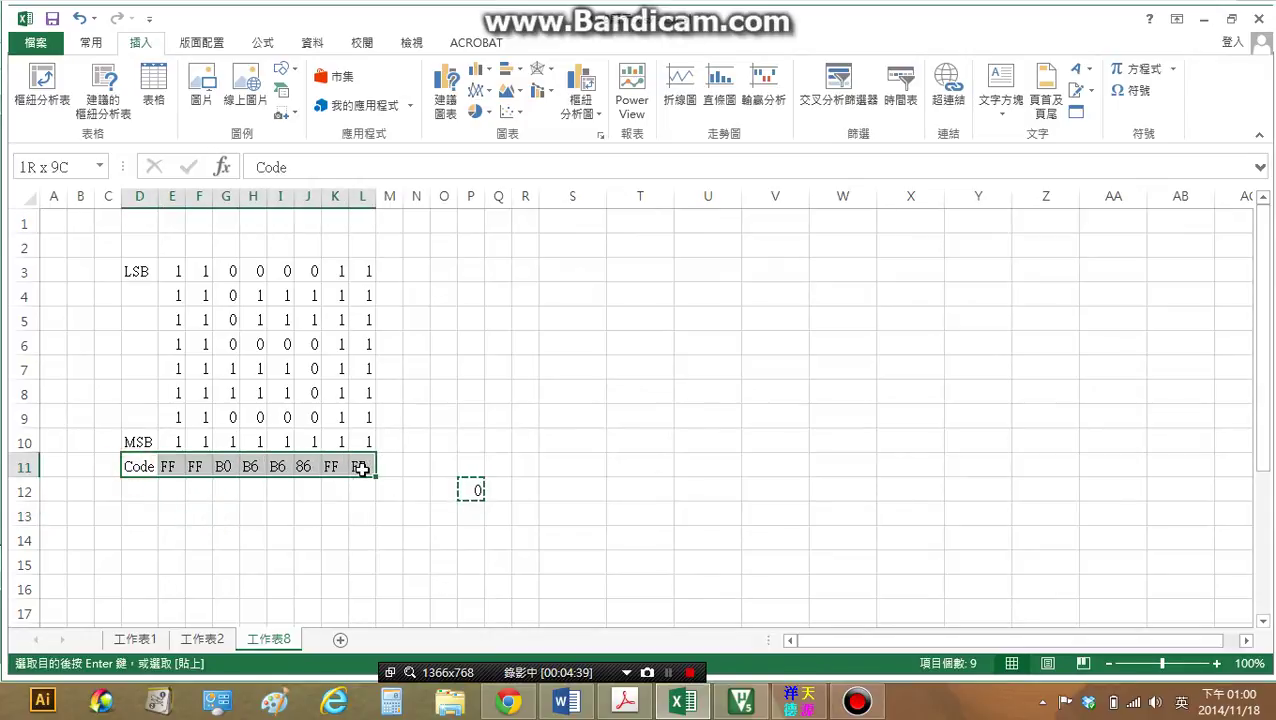
{"action": "left_click", "coordinate": [389, 506]}
{"action": "left_click", "coordinate": [467, 490]}
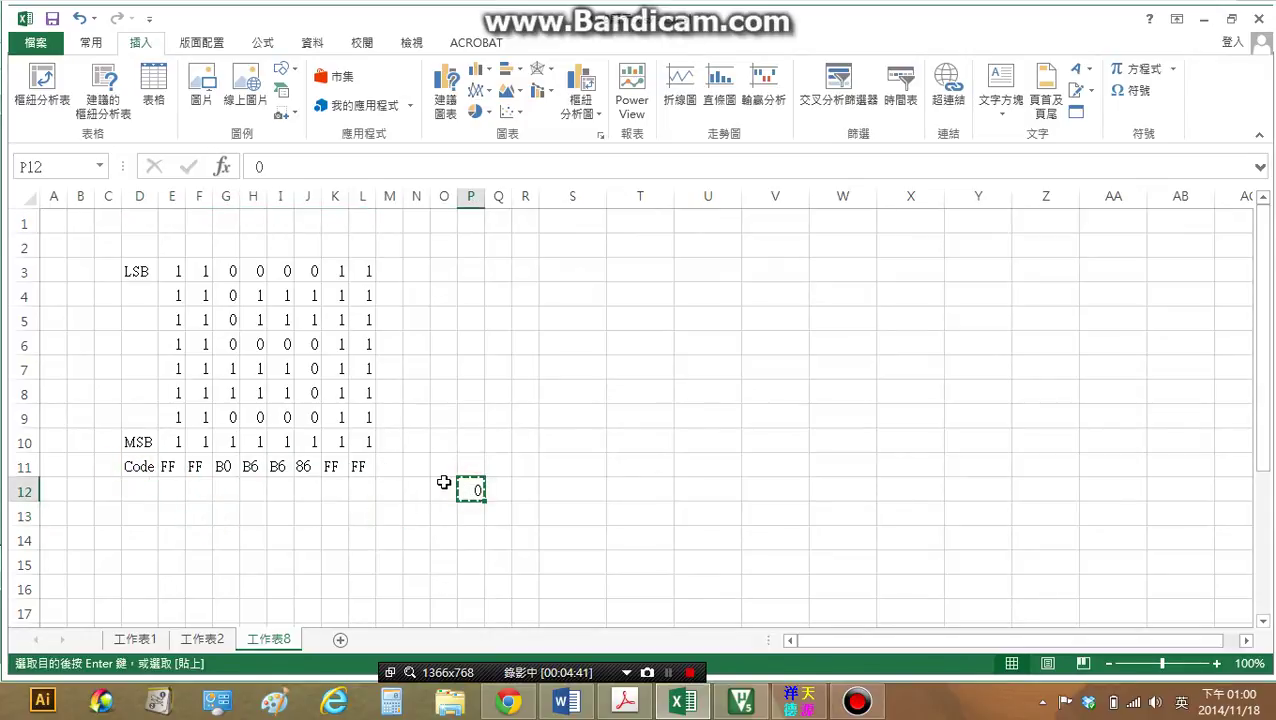
{"action": "key", "text": "Delete"}
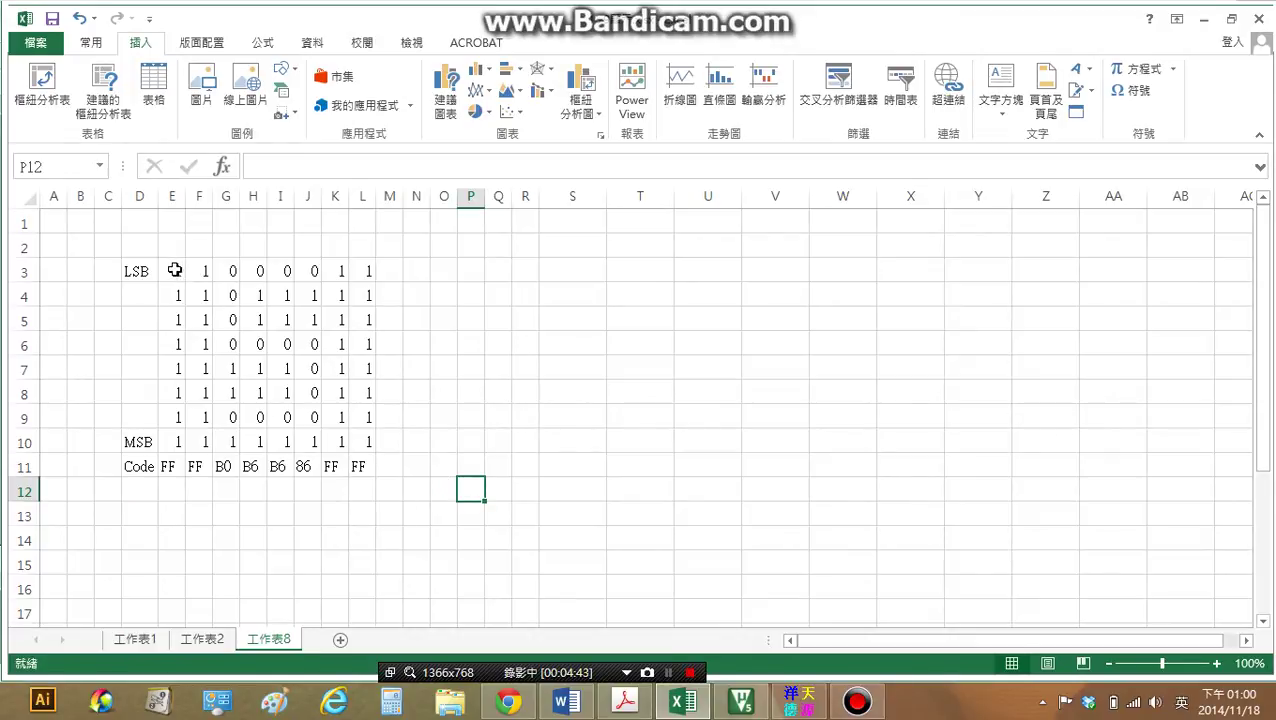
Select E3:L10 and apply a blue outline border through Format Cells (儲存格格式).
{"action": "mouse_move", "coordinate": [174, 270]}
{"action": "left_mouse_down"}
{"action": "mouse_move", "coordinate": [365, 400]}
{"action": "mouse_move", "coordinate": [369, 441]}
{"action": "left_mouse_up"}
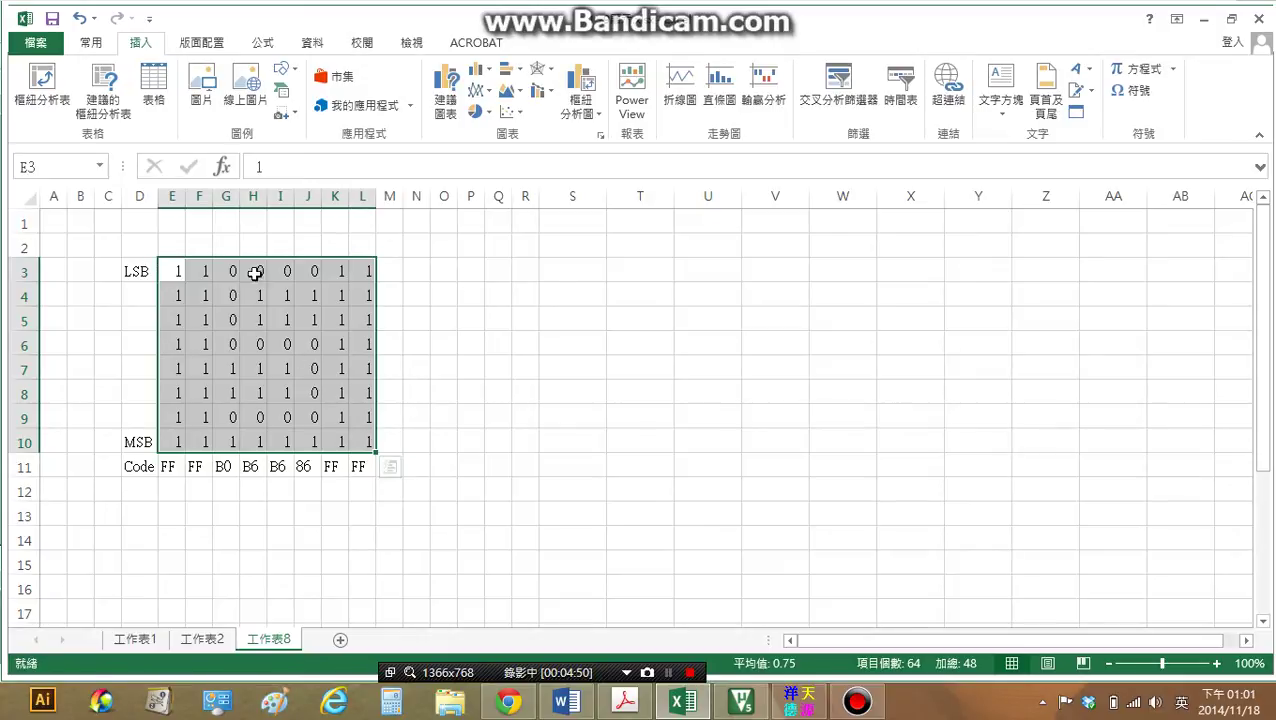
{"action": "right_click", "coordinate": [280, 333]}
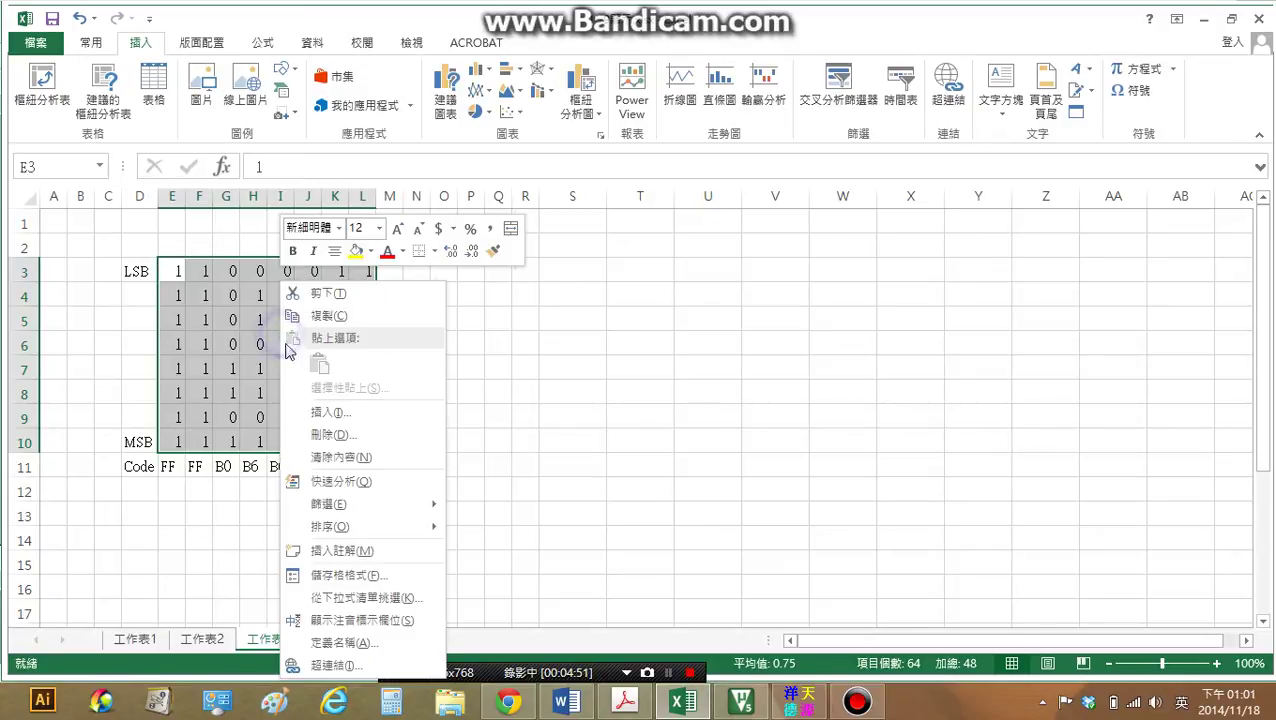
{"action": "left_click", "coordinate": [359, 578]}
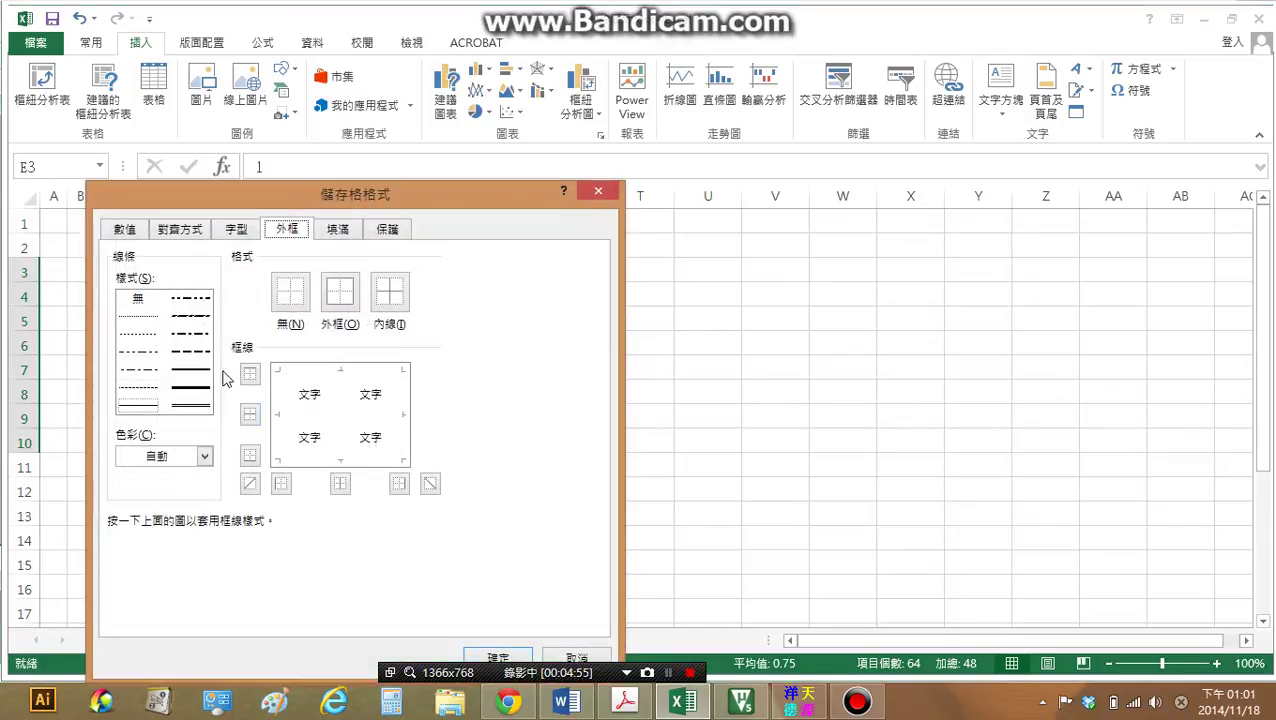
{"action": "left_click", "coordinate": [204, 456]}
{"action": "left_click", "coordinate": [237, 376]}
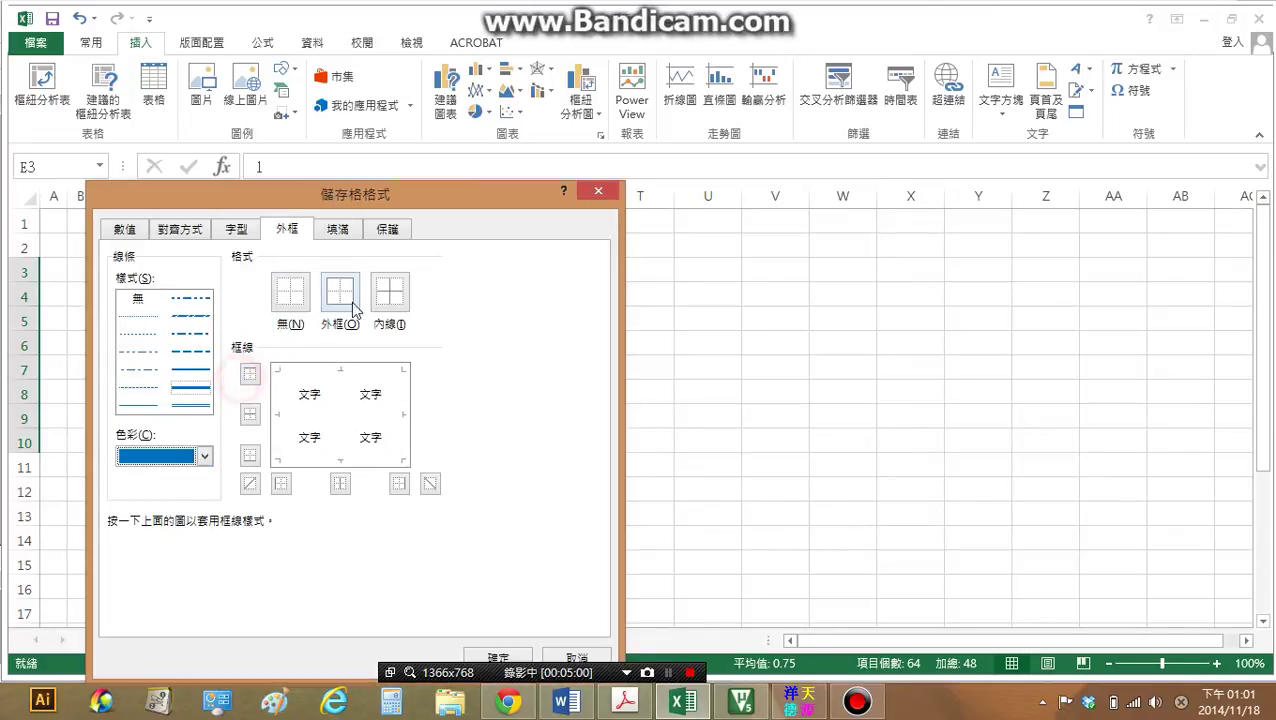
{"action": "left_click", "coordinate": [345, 292]}
{"action": "left_click", "coordinate": [493, 655]}
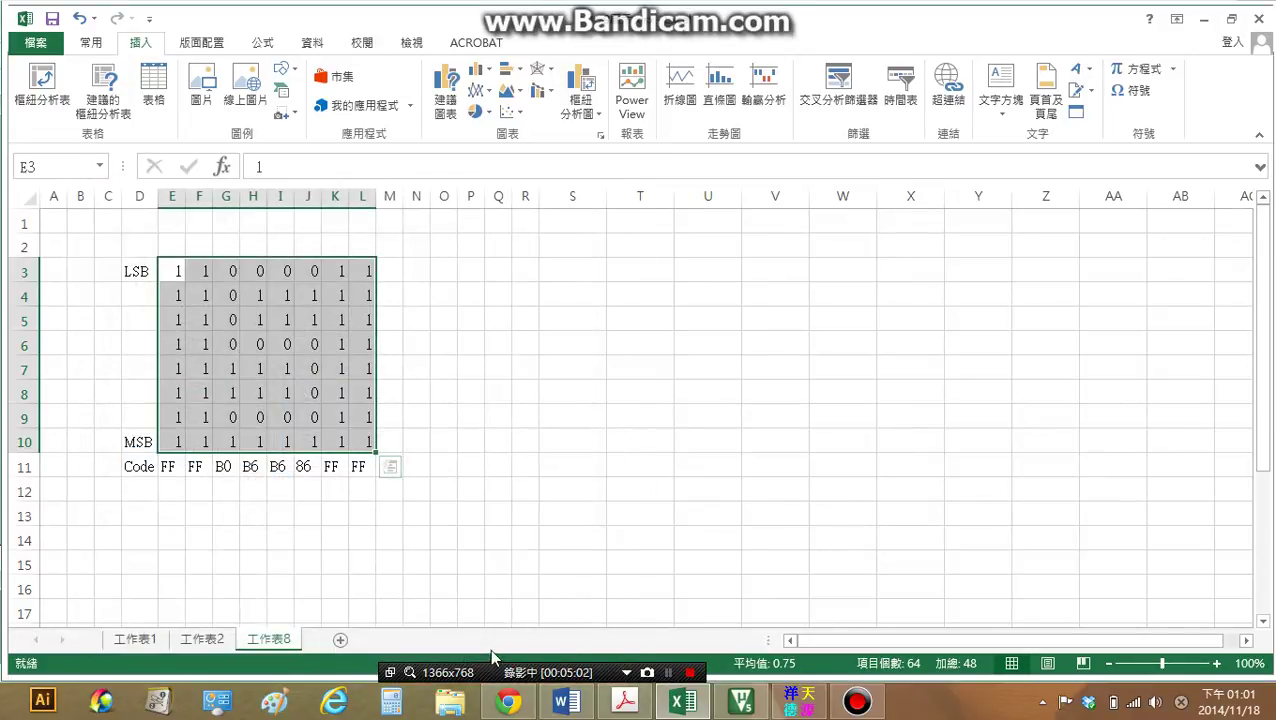
Check the new border against the whole table, including its labels and Code row.
{"action": "left_click", "coordinate": [564, 396]}
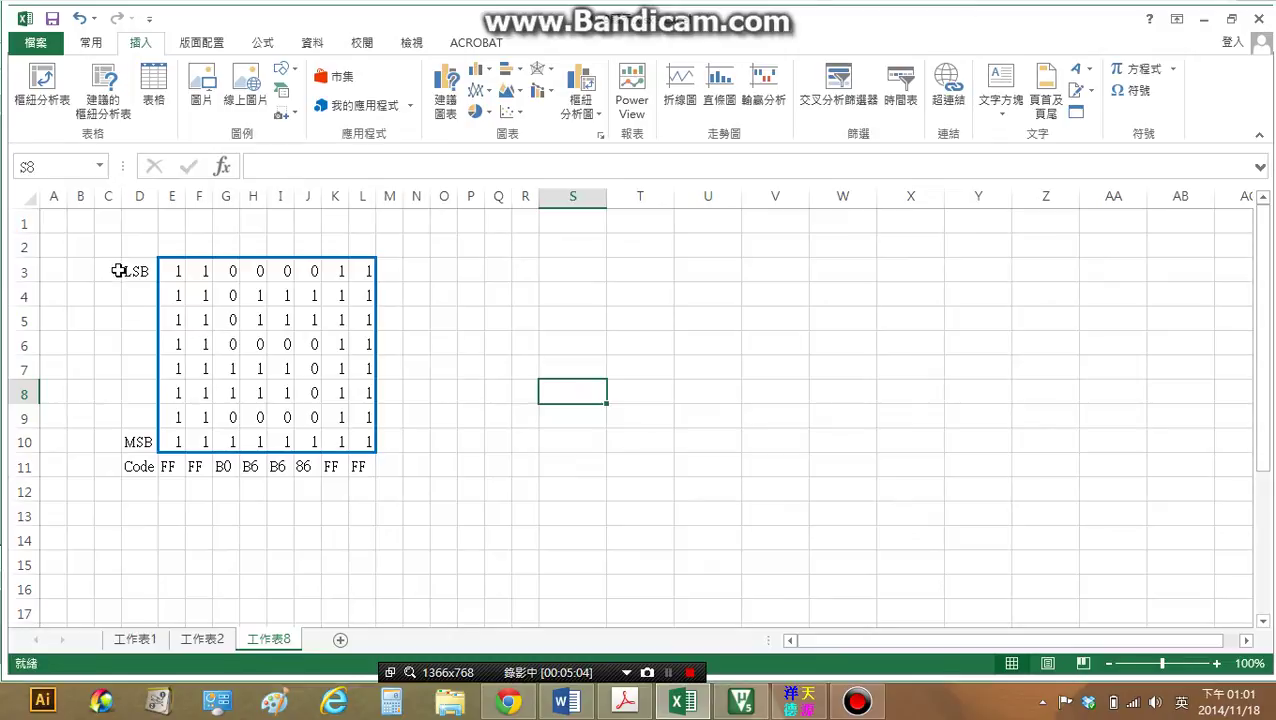
{"action": "left_click_drag", "start_coordinate": [124, 271], "coordinate": [358, 468]}
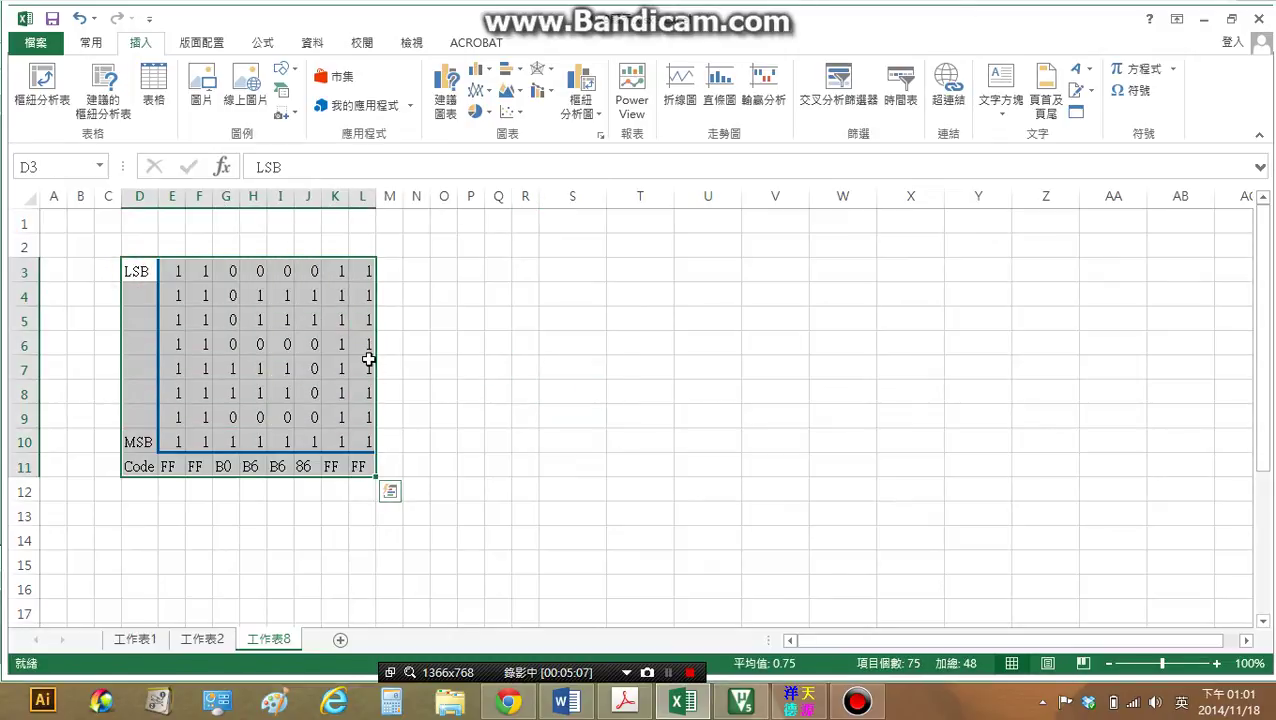
{"action": "left_click", "coordinate": [494, 414]}
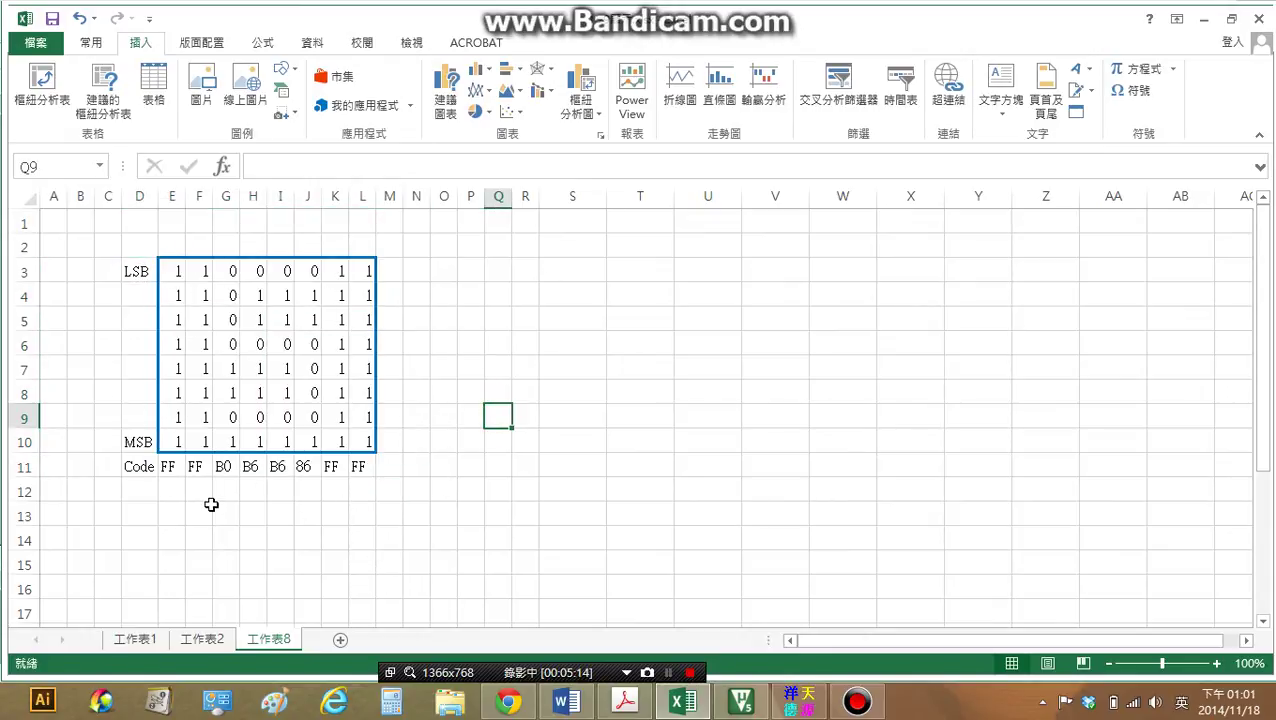
Open sheet 工作表1 and scroll through its dot-matrix tables.
{"action": "left_click", "coordinate": [151, 639]}
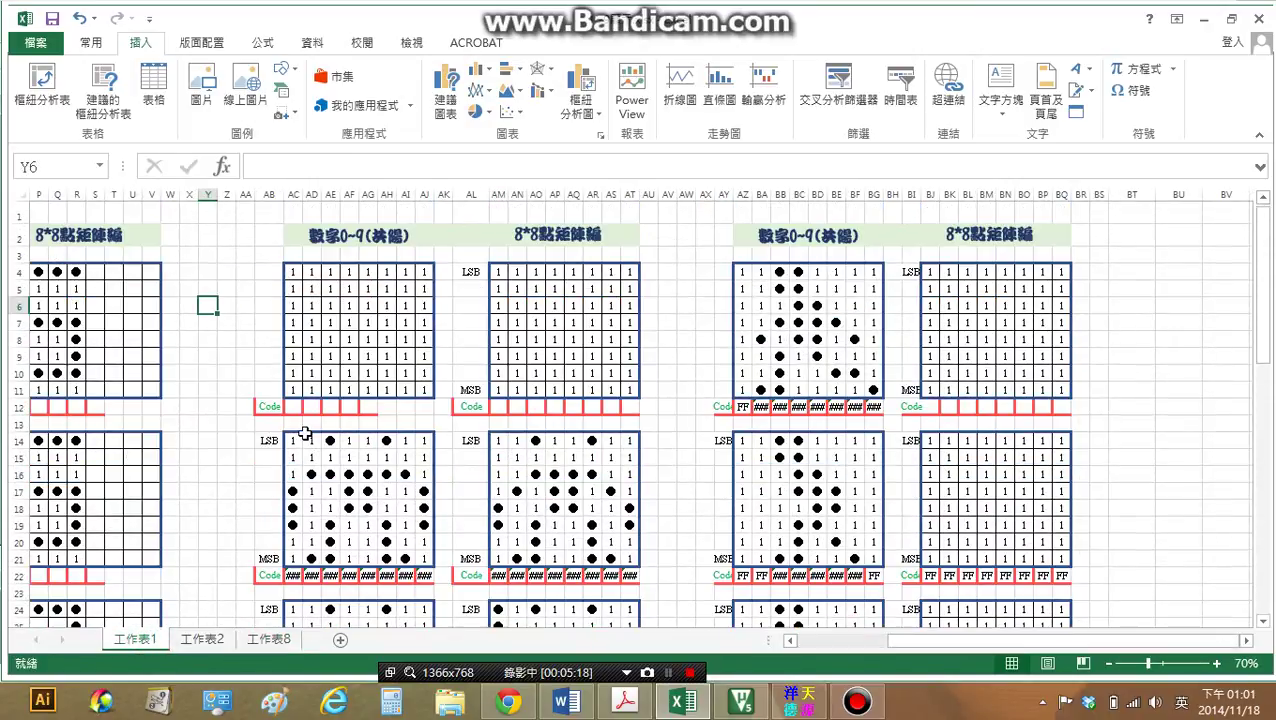
{"action": "scroll", "coordinate": [305, 433], "scroll_direction": "up", "scroll_amount": 2, "text": "ctrl"}
{"action": "scroll", "coordinate": [405, 439], "scroll_direction": "down", "scroll_amount": 1, "text": "ctrl"}
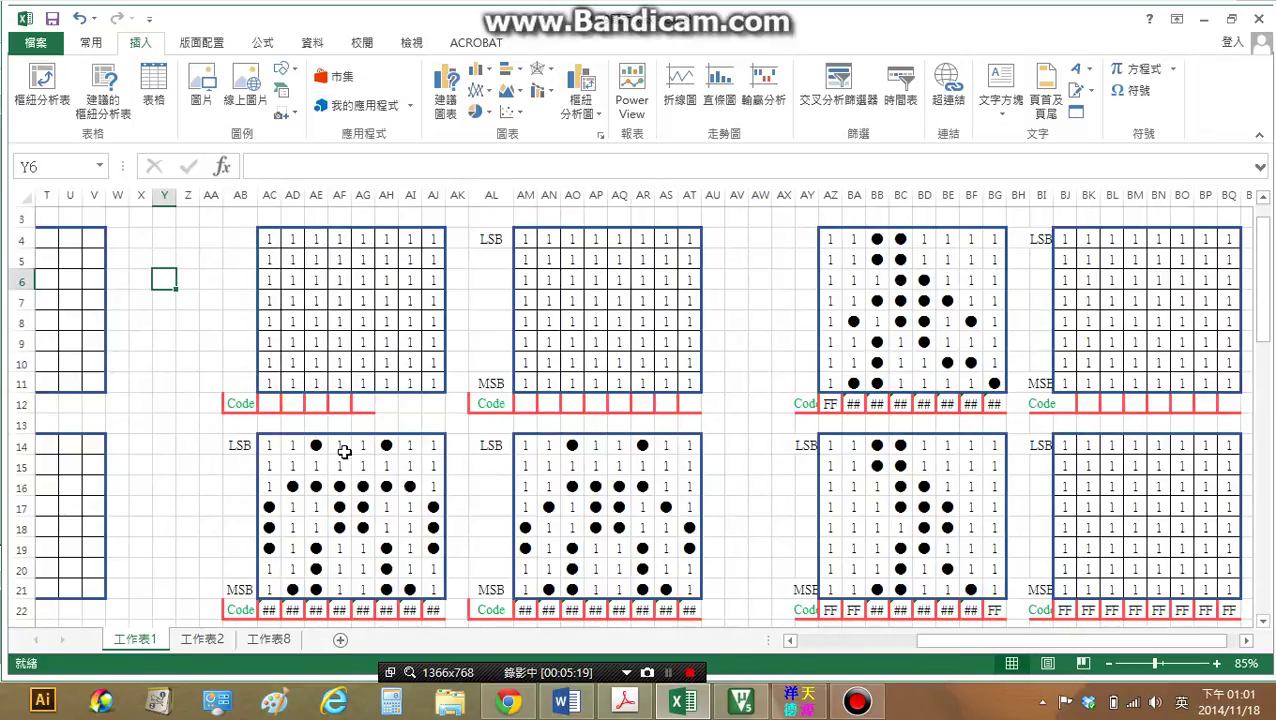
{"action": "scroll", "coordinate": [188, 449], "scroll_direction": "left", "scroll_amount": 1}
{"action": "scroll", "coordinate": [192, 453], "scroll_direction": "left", "scroll_amount": 5}
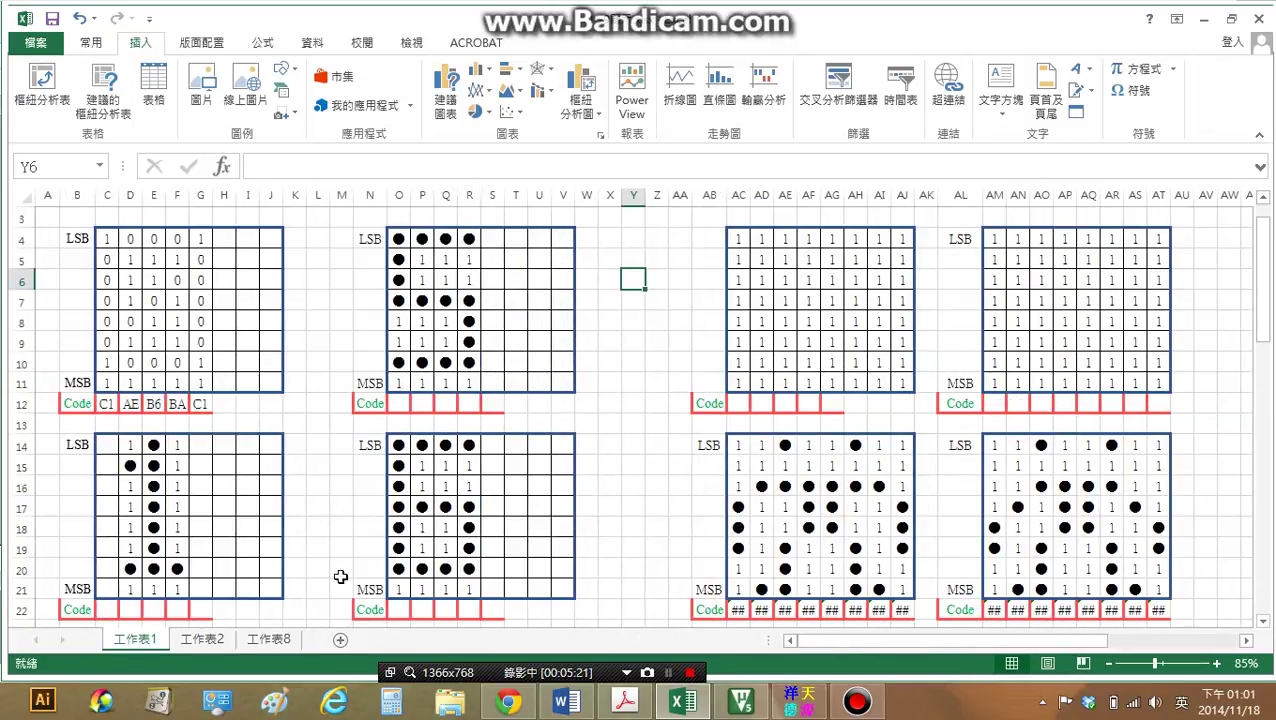
{"action": "scroll", "coordinate": [285, 447], "scroll_direction": "down", "scroll_amount": 2, "text": "ctrl"}
{"action": "scroll", "coordinate": [280, 447], "scroll_direction": "down", "scroll_amount": 3}
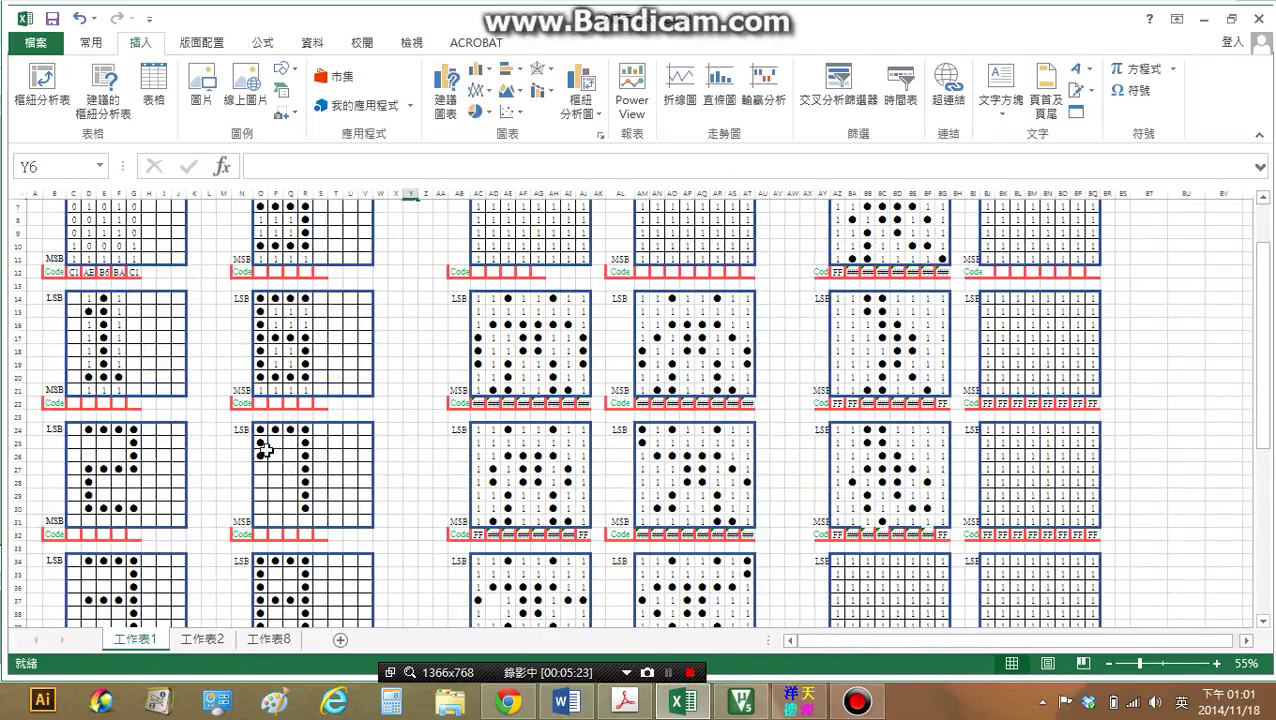
{"action": "scroll", "coordinate": [270, 447], "scroll_direction": "down", "scroll_amount": 3}
{"action": "scroll", "coordinate": [267, 447], "scroll_direction": "down", "scroll_amount": 1}
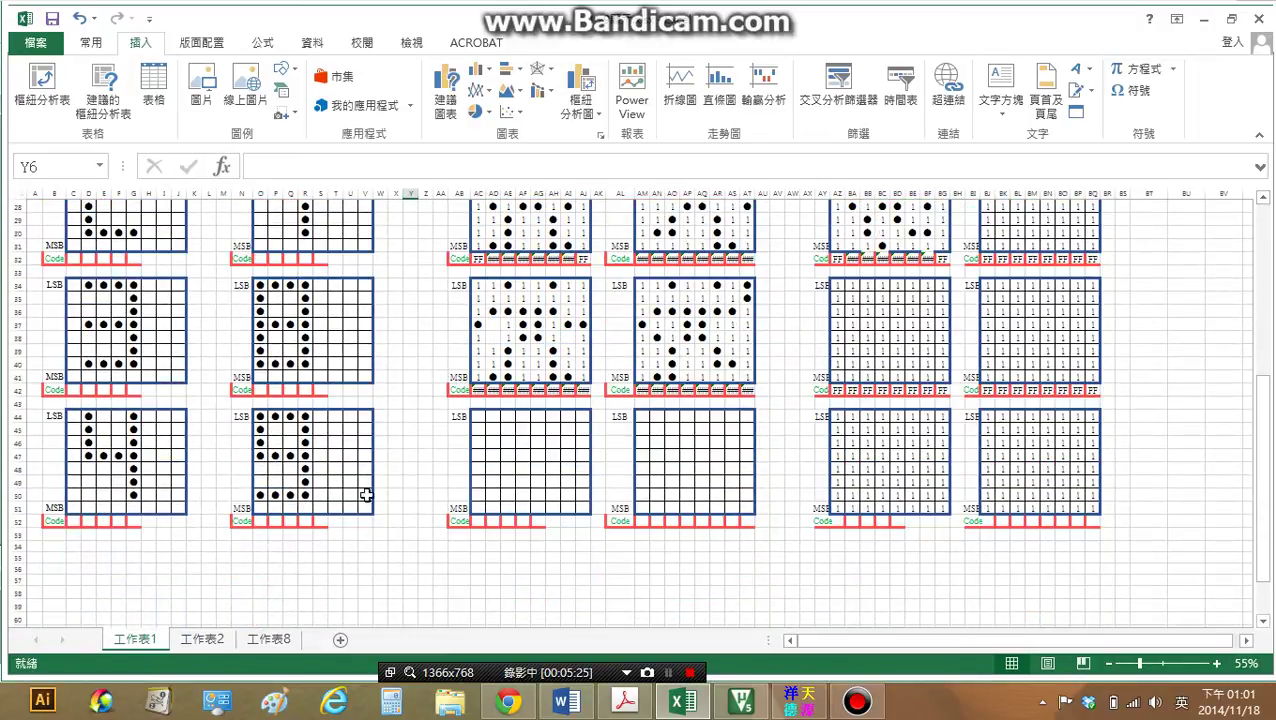
{"action": "scroll", "coordinate": [868, 560], "scroll_direction": "down", "scroll_amount": 2}
{"action": "scroll", "coordinate": [855, 520], "scroll_direction": "up", "scroll_amount": 2}
{"action": "scroll", "coordinate": [848, 490], "scroll_direction": "up", "scroll_amount": 1}
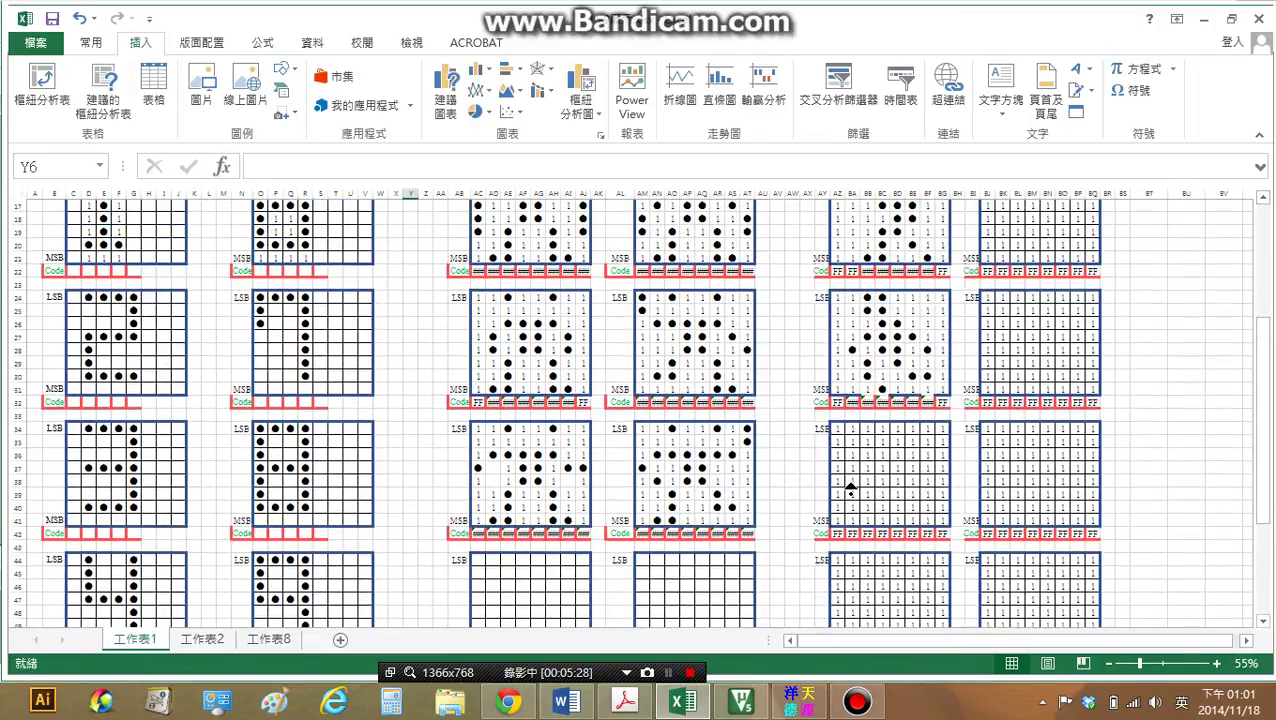
{"action": "scroll", "coordinate": [845, 500], "scroll_direction": "up", "scroll_amount": 1}
{"action": "scroll", "coordinate": [842, 517], "scroll_direction": "up", "scroll_amount": 1, "text": "ctrl"}
{"action": "scroll", "coordinate": [840, 520], "scroll_direction": "up", "scroll_amount": 2}
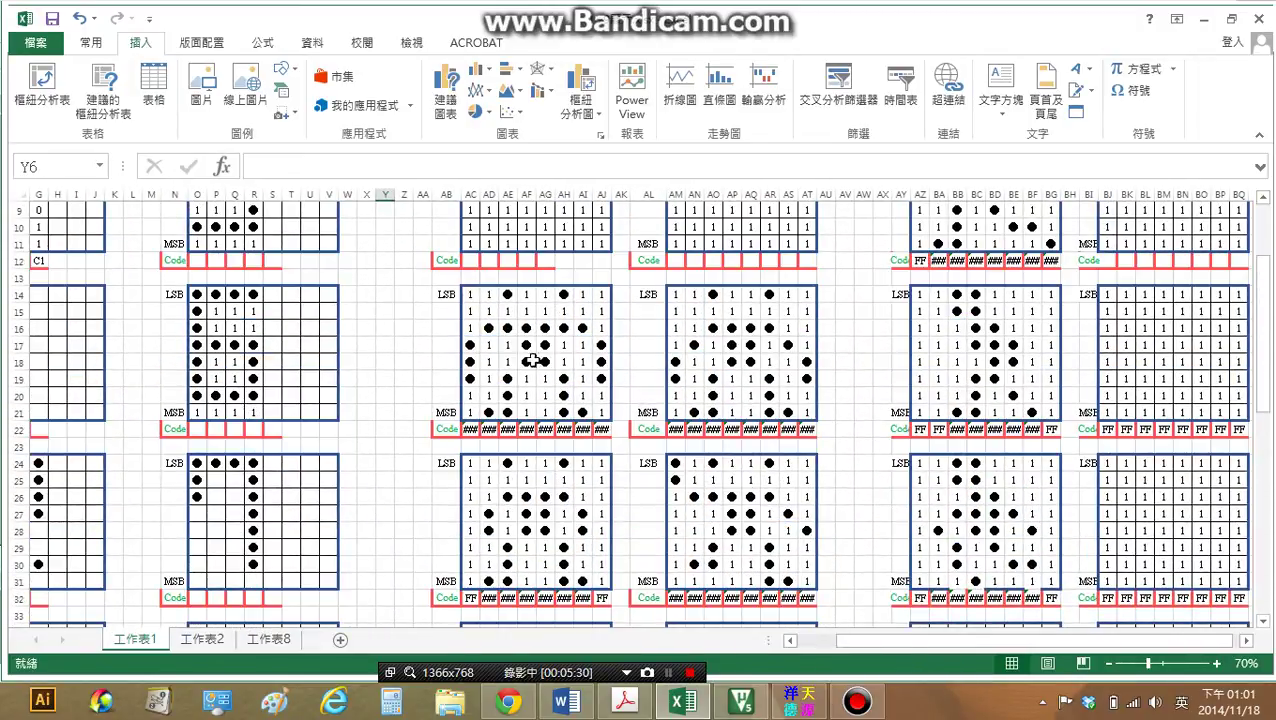
Inspect dot cells in the upper and lower matrices and their Code rows.
{"action": "left_click", "coordinate": [513, 346]}
{"action": "left_click", "coordinate": [752, 345]}
{"action": "left_click", "coordinate": [527, 497]}
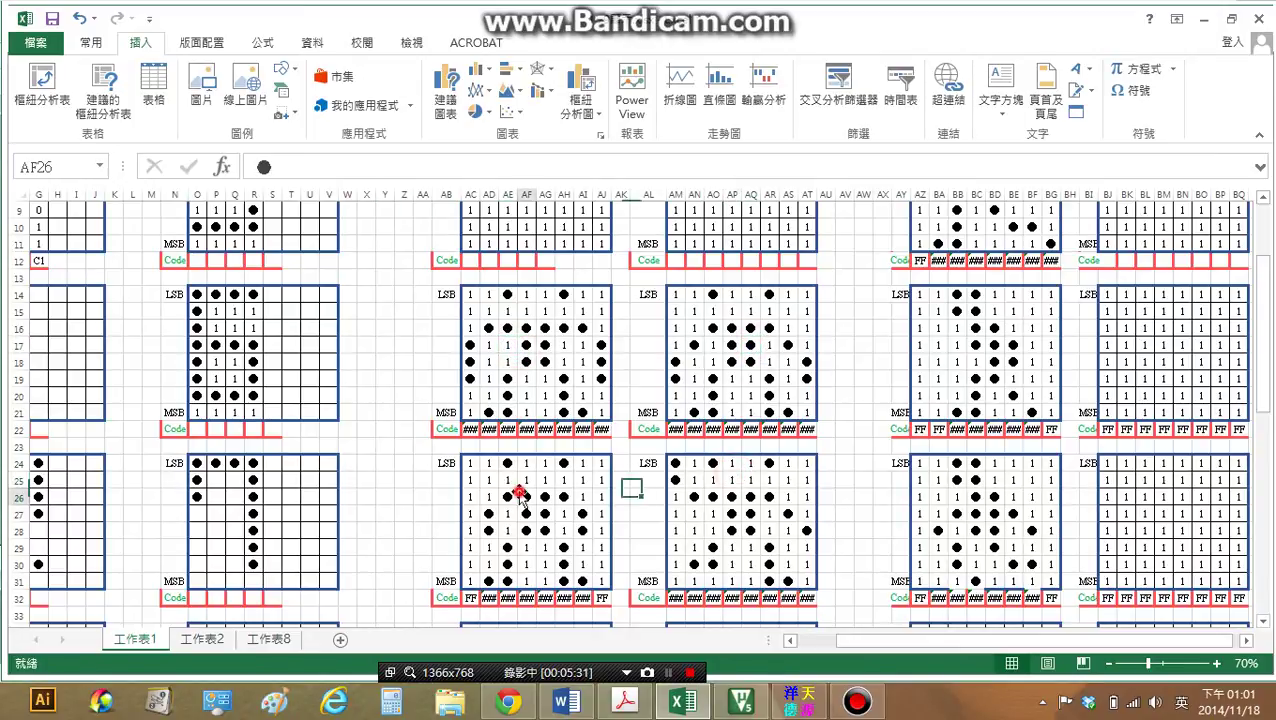
{"action": "scroll", "coordinate": [525, 500], "scroll_direction": "down", "scroll_amount": 2}
{"action": "scroll", "coordinate": [535, 540], "scroll_direction": "down", "scroll_amount": 1}
{"action": "left_click", "coordinate": [751, 530]}
{"action": "scroll", "coordinate": [748, 530], "scroll_direction": "down", "scroll_amount": 3}
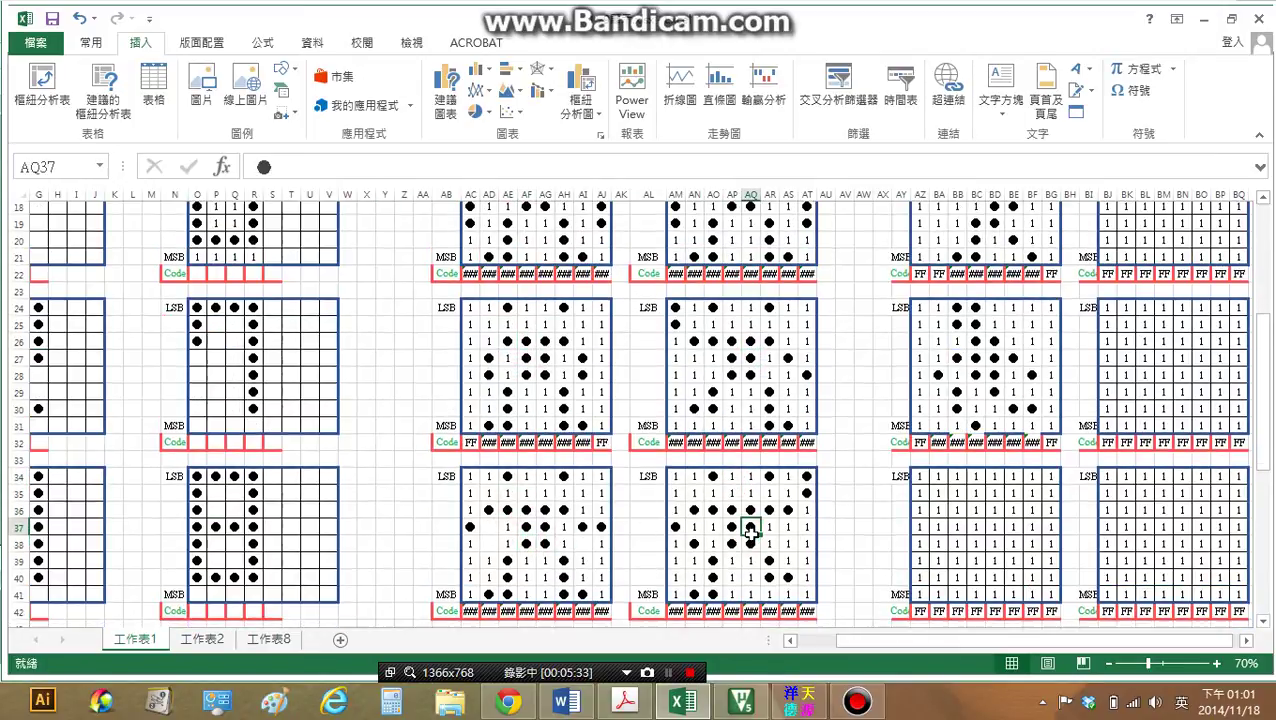
{"action": "scroll", "coordinate": [551, 536], "scroll_direction": "up", "scroll_amount": 3}
{"action": "scroll", "coordinate": [957, 449], "scroll_direction": "right", "scroll_amount": 2}
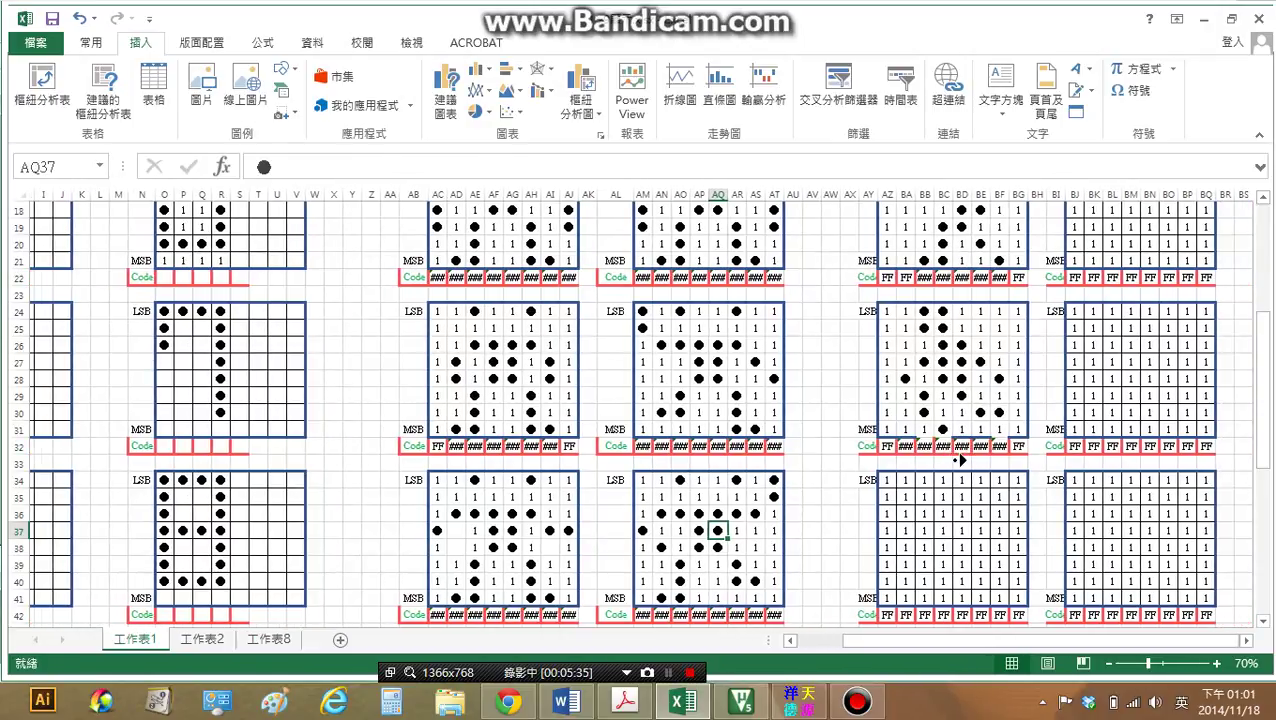
{"action": "scroll", "coordinate": [945, 500], "scroll_direction": "up", "scroll_amount": 1}
{"action": "scroll", "coordinate": [931, 380], "scroll_direction": "up", "scroll_amount": 1}
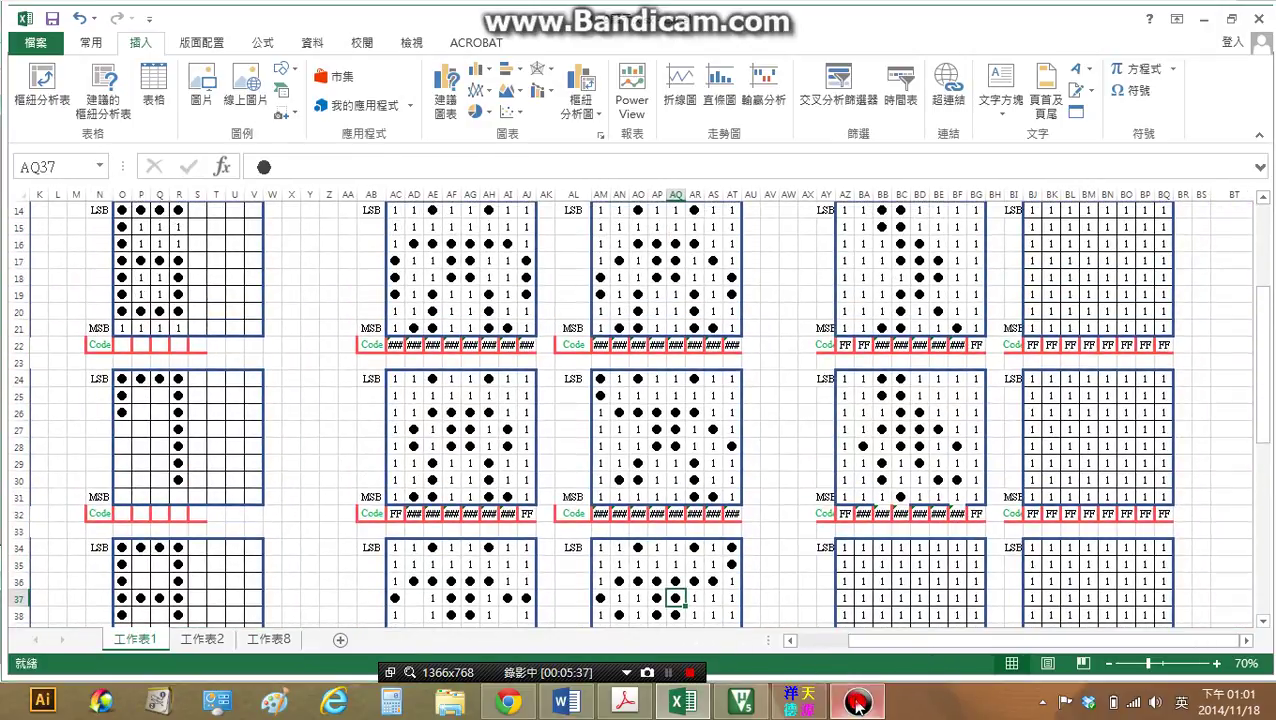